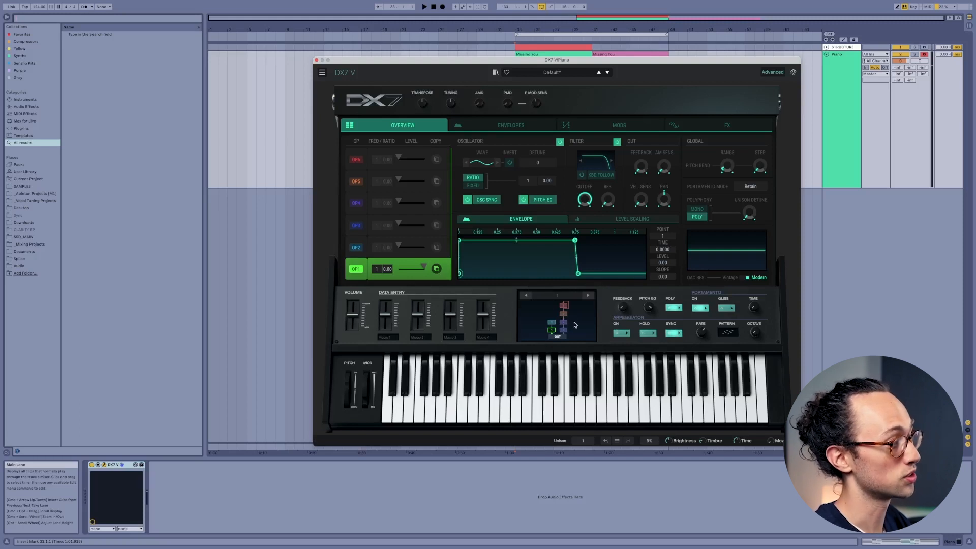
# Change the operator algorithm to the one with three side-by-side two-operator stacks
pyautogui.moveTo(563, 295); pyautogui.dragTo(563, 241)
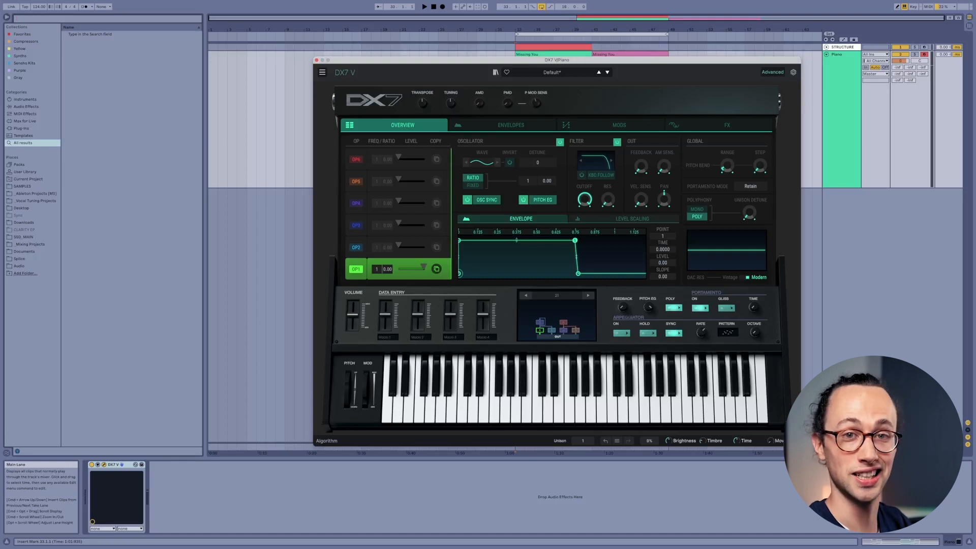
pyautogui.moveTo(556, 295); pyautogui.dragTo(556, 324)
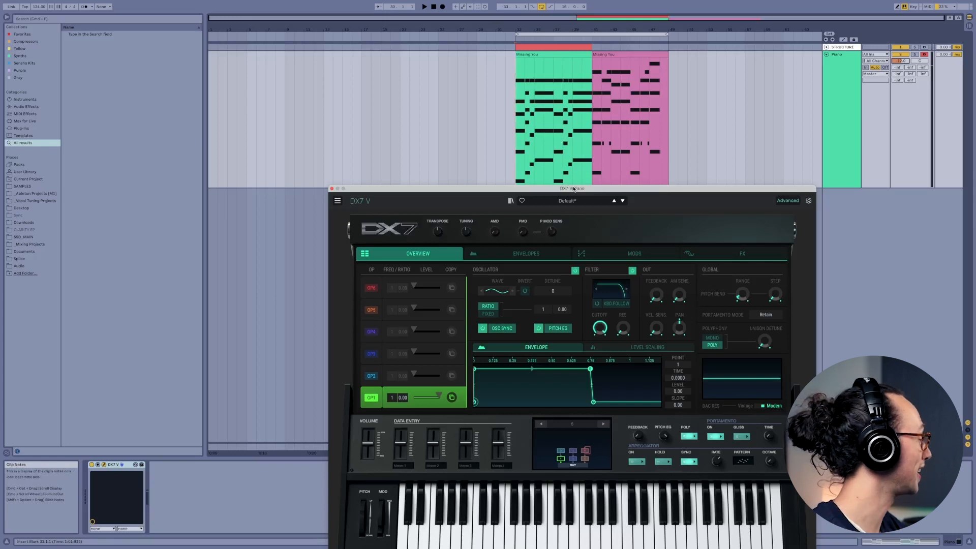
# Loop the first Missing You clip on the Piano track and play it back
pyautogui.click(580, 54)
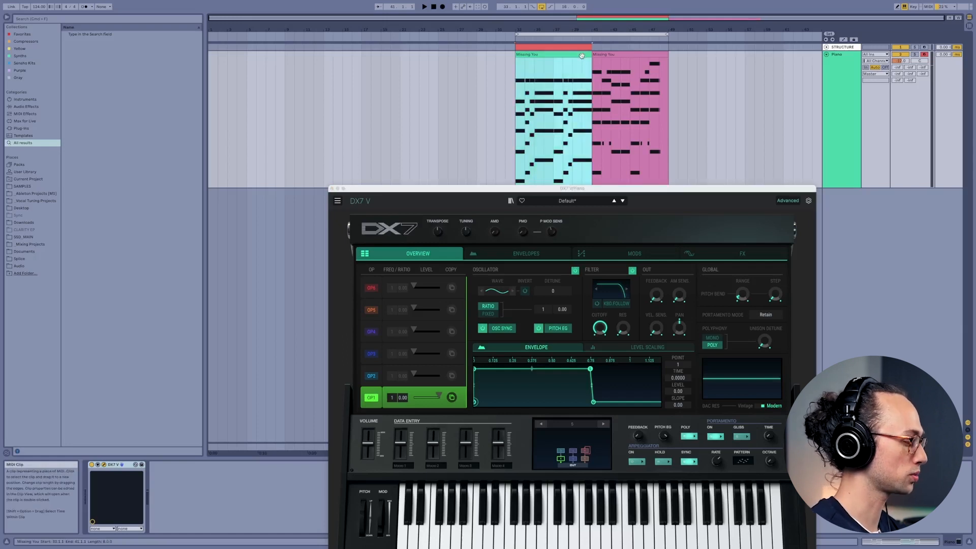
pyautogui.press('super+l')
pyautogui.press('space')
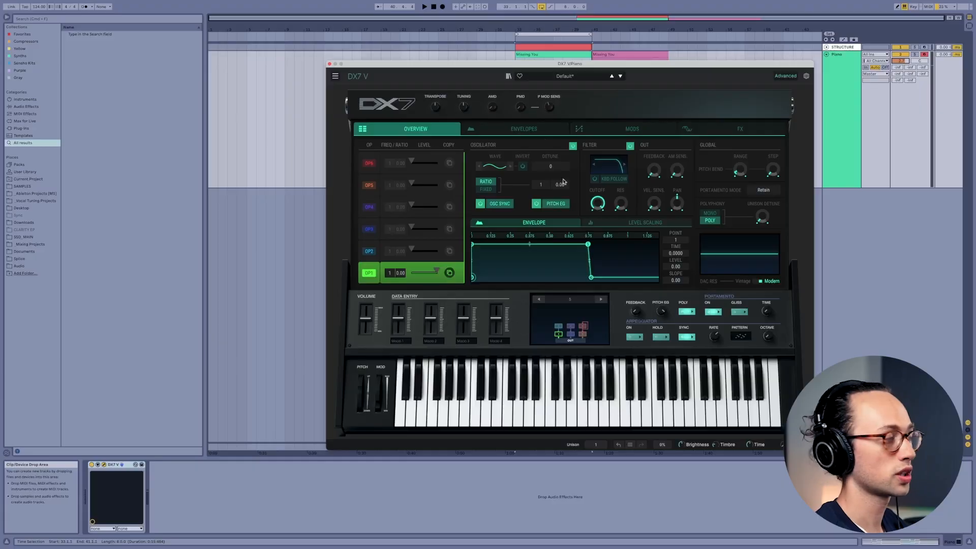
# Switch operator 1's envelope mode from MSEG to DX7
pyautogui.click(542, 130)
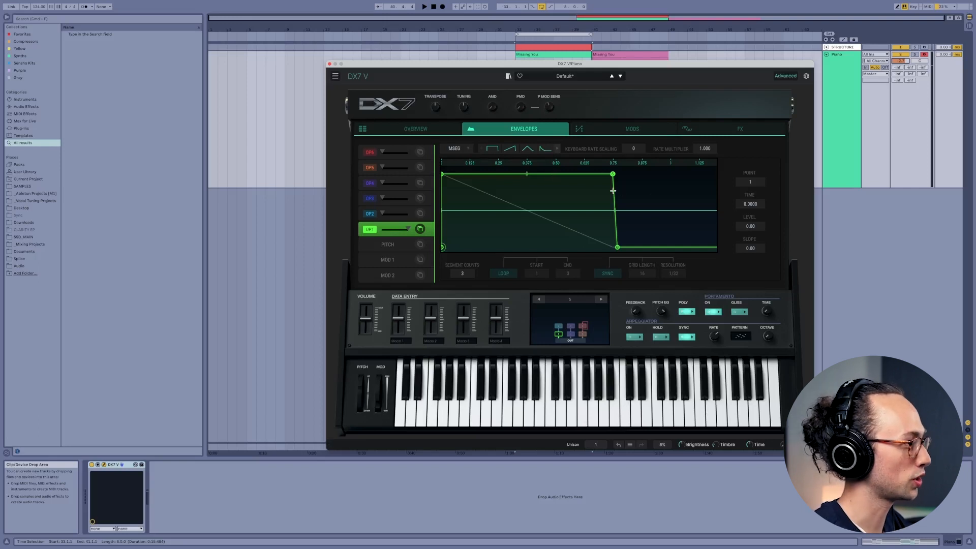
pyautogui.click(467, 150)
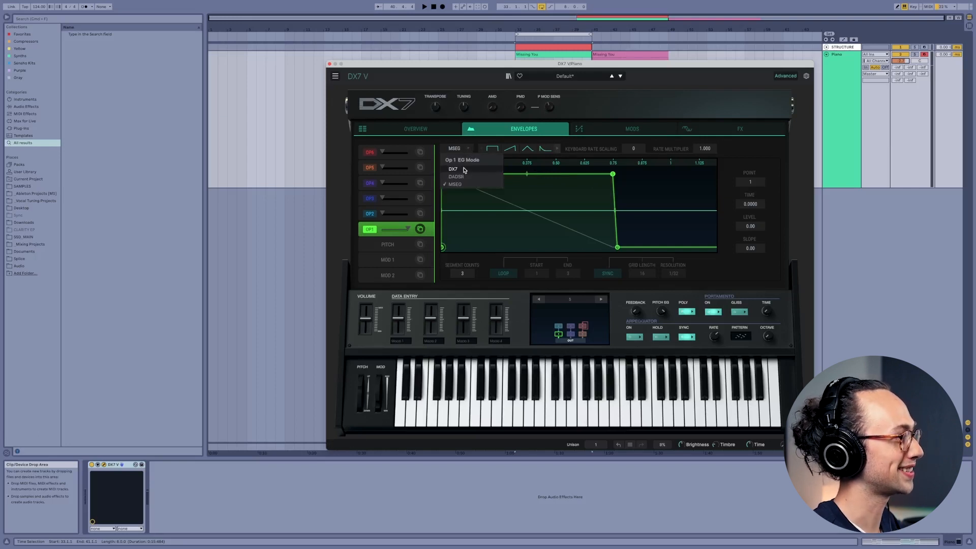
pyautogui.click(464, 169)
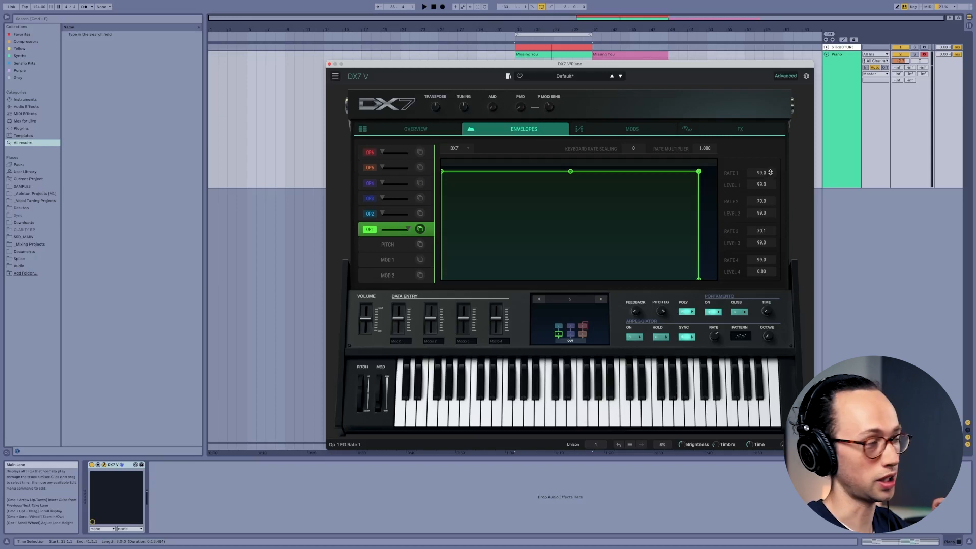
# Try a slow attack on operator 1 by lowering its envelope Rate 1 to 50.7 and toggle playback
pyautogui.scroll(-10, 767, 175)
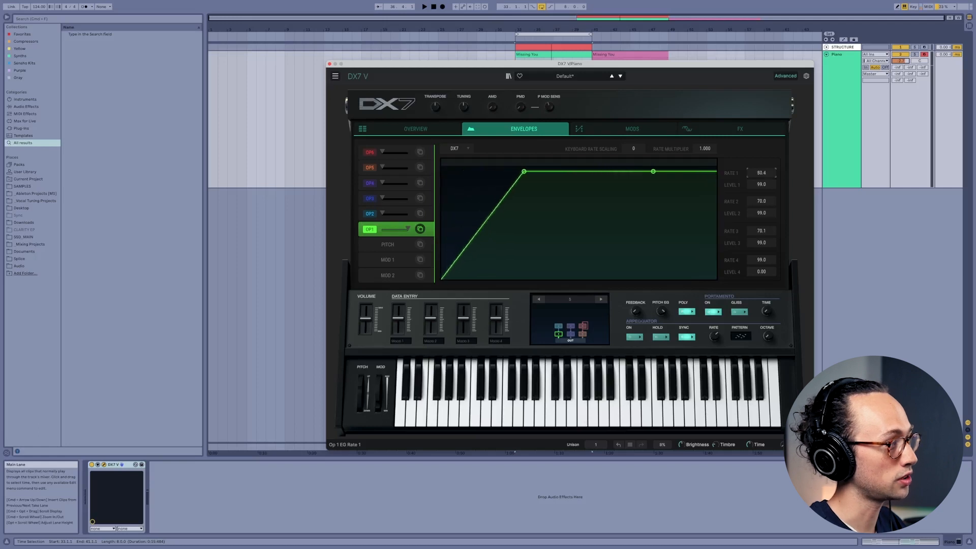
pyautogui.press('space')
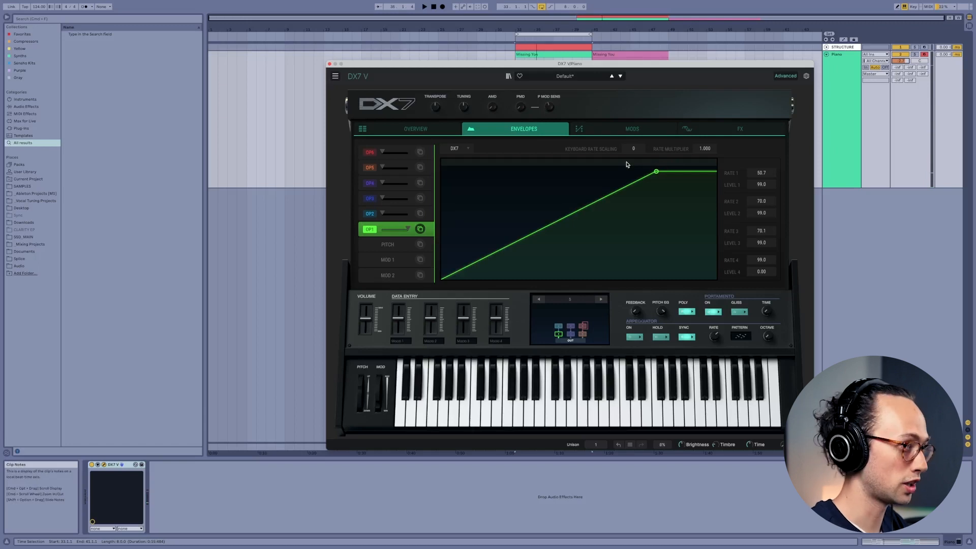
pyautogui.moveTo(626, 163); pyautogui.dragTo(625, 153)
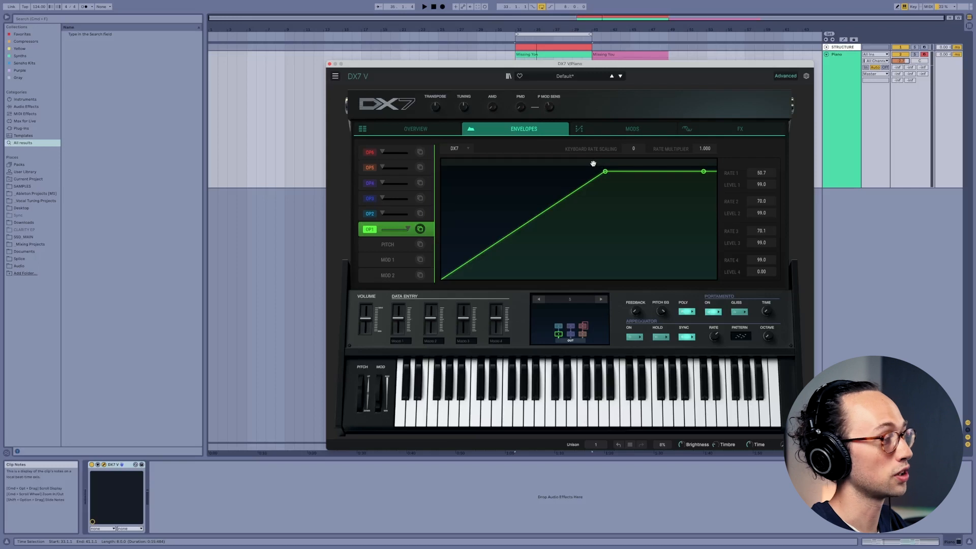
pyautogui.moveTo(593, 164); pyautogui.dragTo(594, 122)
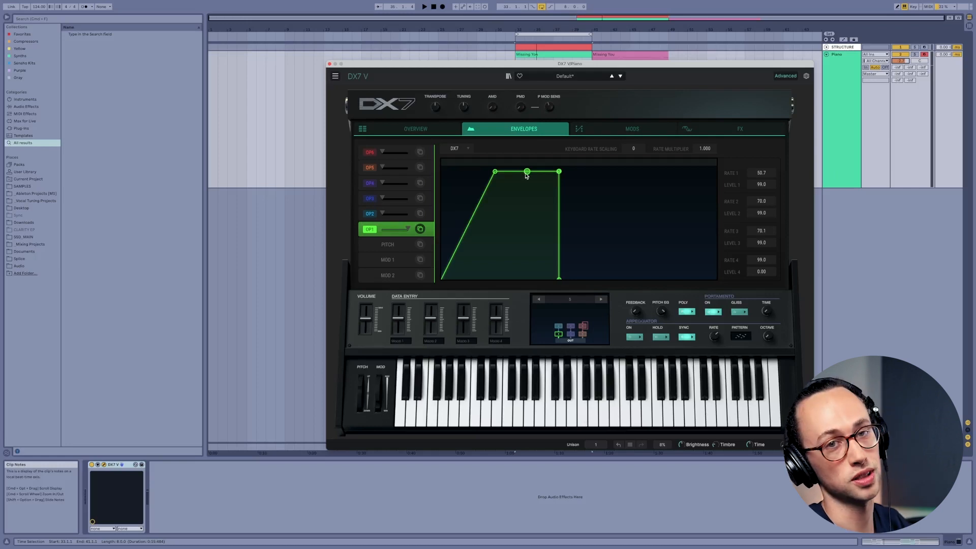
# Shape operator 1's envelope with Rate 1 95.4, Rate 2 24.0, Level 2 65.3, Rate 3 24.9, Level 3 0 and Rate 4 about 66
pyautogui.moveTo(761, 172); pyautogui.dragTo(761, 125)
pyautogui.moveTo(760, 173); pyautogui.dragTo(777, 193)
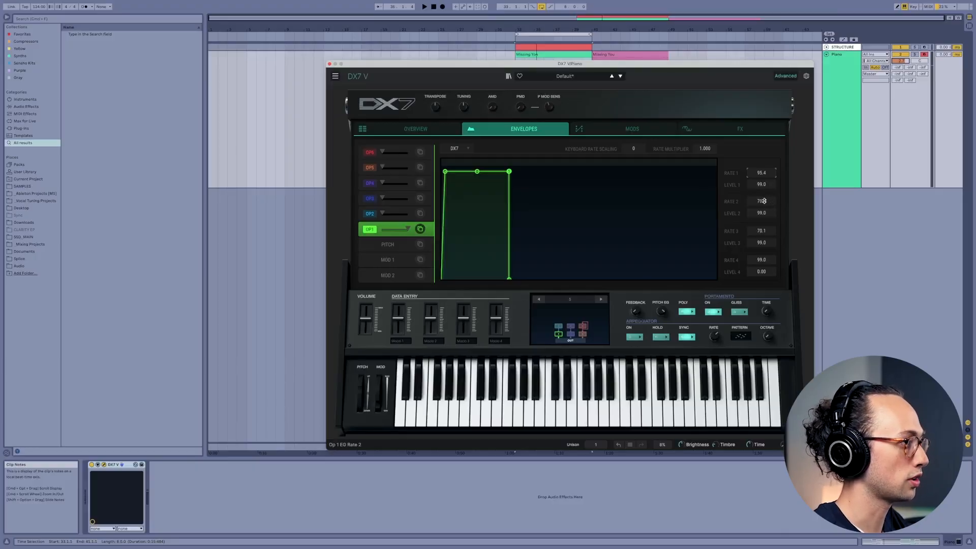
pyautogui.moveTo(765, 201); pyautogui.dragTo(761, 231)
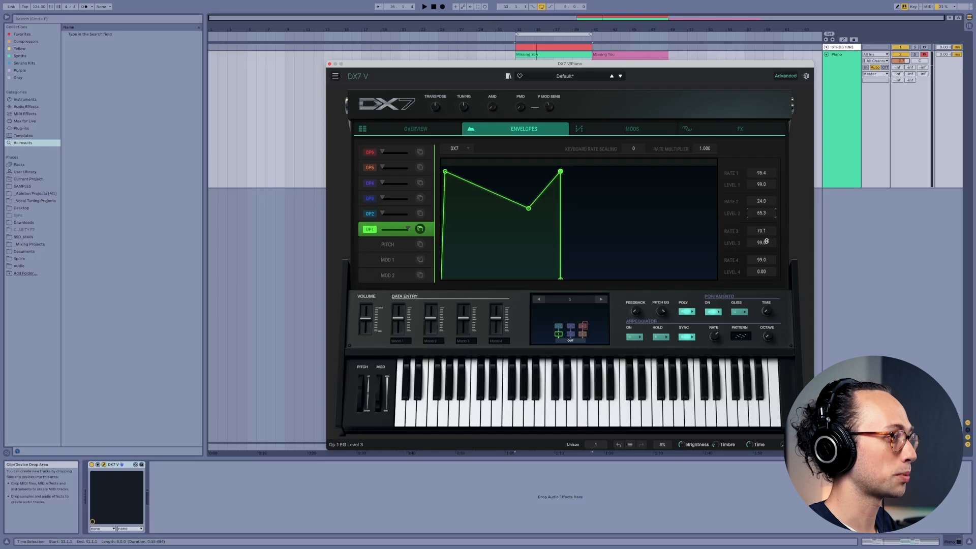
pyautogui.moveTo(764, 241); pyautogui.dragTo(764, 346)
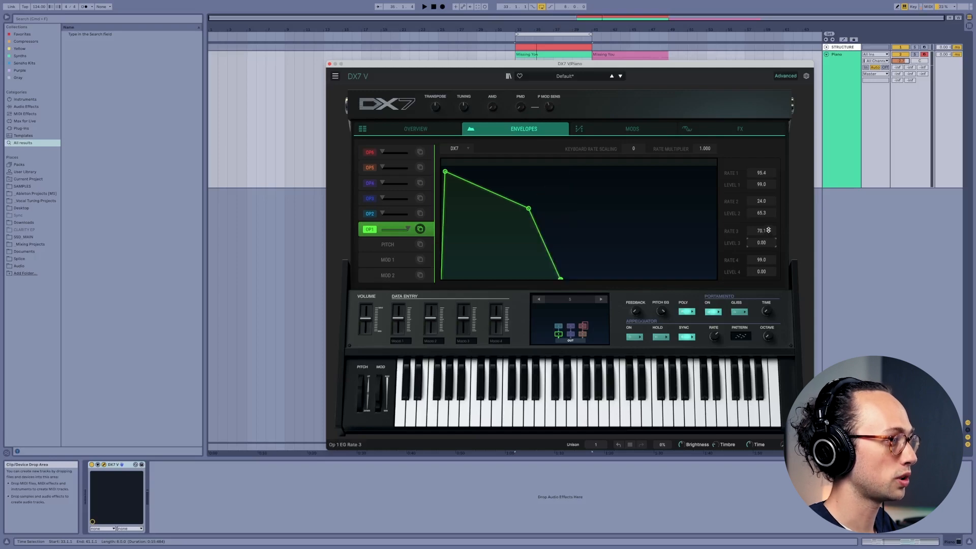
pyautogui.moveTo(768, 231); pyautogui.dragTo(762, 277)
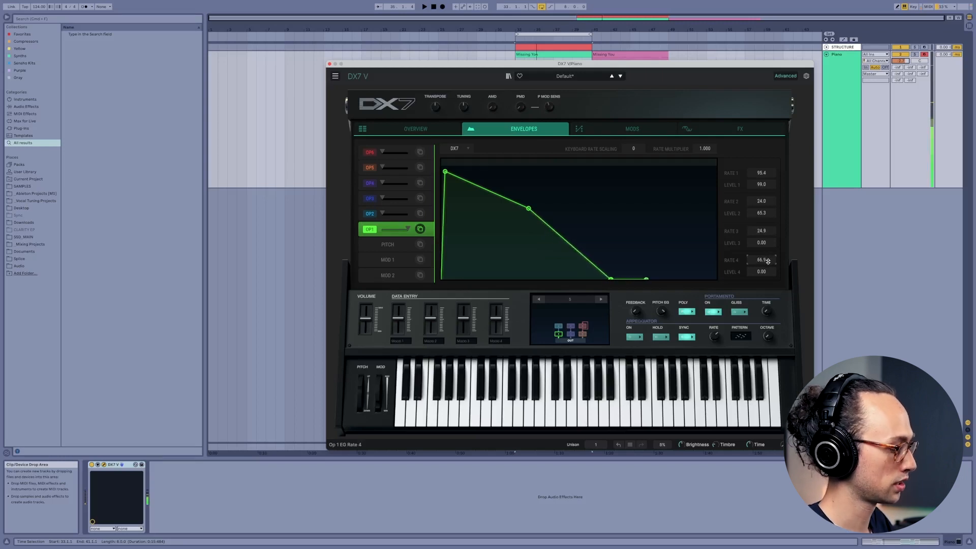
# Set operator 2's coarse frequency ratio to 32 and its output level to about three quarters
pyautogui.click(441, 132)
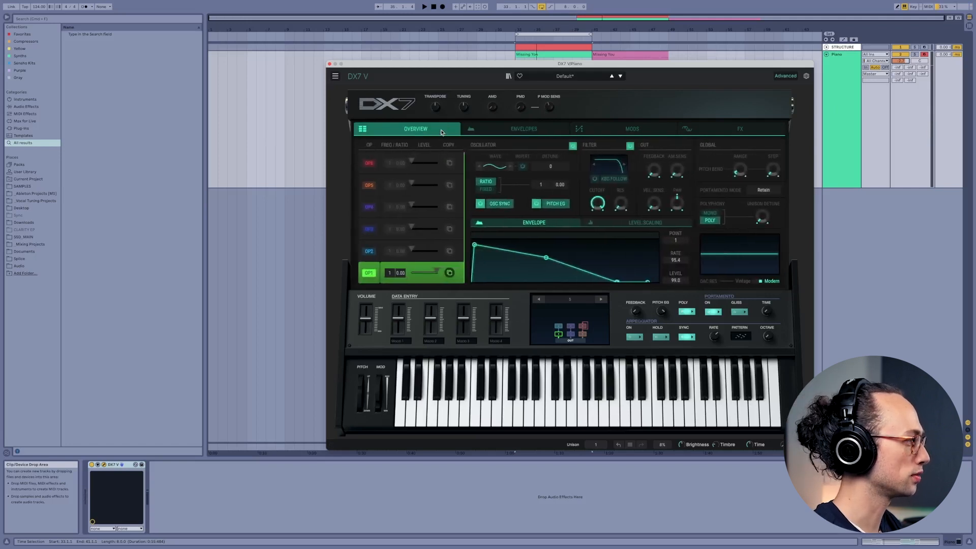
pyautogui.click(459, 246)
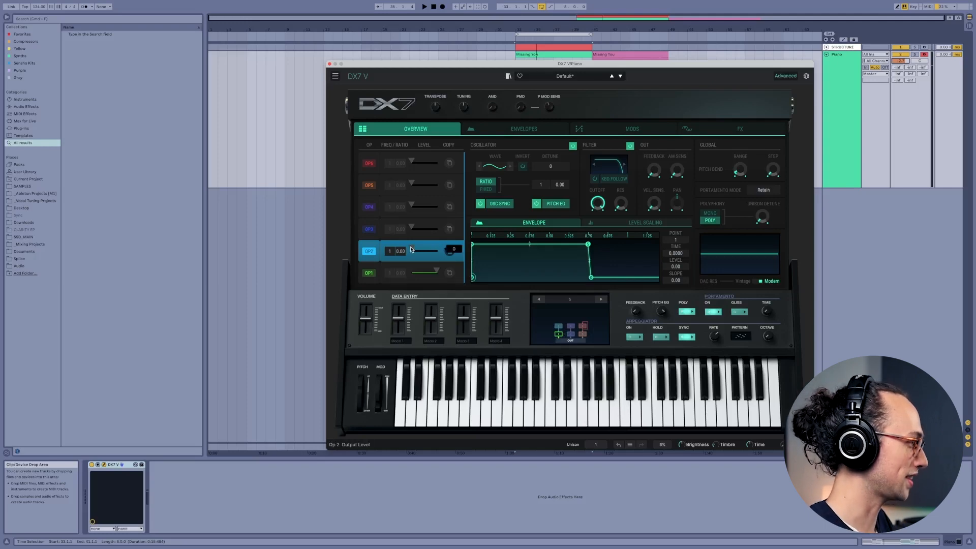
pyautogui.moveTo(412, 249); pyautogui.dragTo(436, 249)
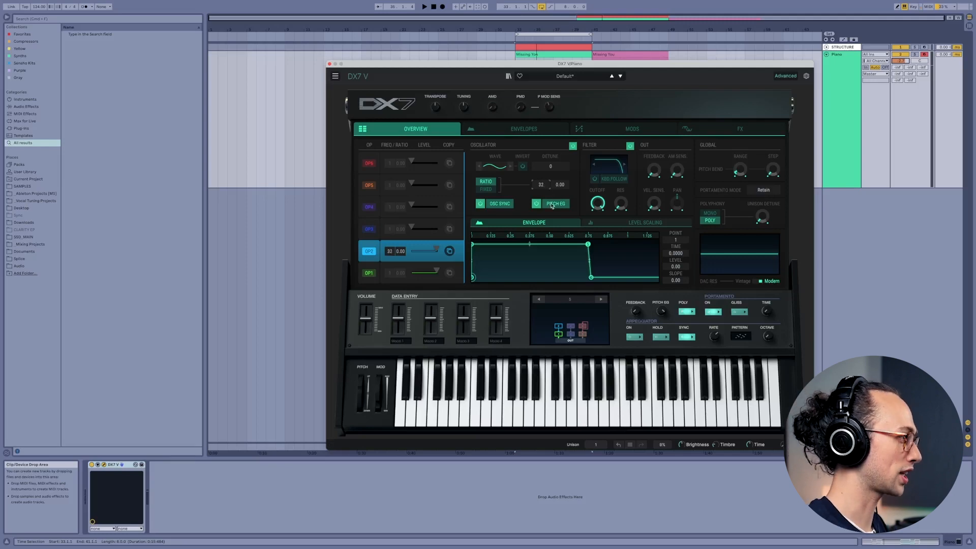
pyautogui.moveTo(436, 249)
pyautogui.mouseDown()
pyautogui.moveTo(412, 249)
pyautogui.moveTo(430, 249)
pyautogui.mouseUp()
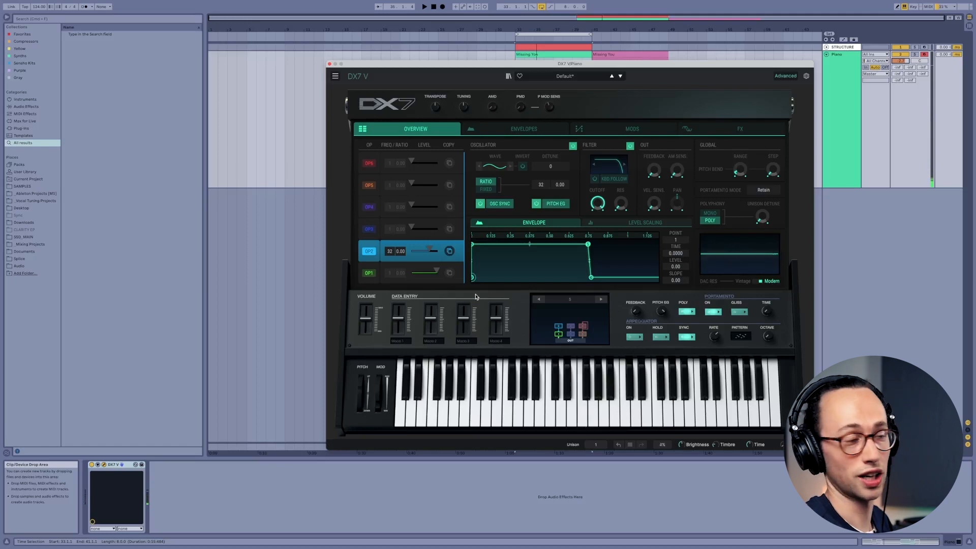
# Switch operator 2's envelope to DX7 mode with Rate 1 95.8, Rate 2 44.6 and Level 2 73.7
pyautogui.click(541, 130)
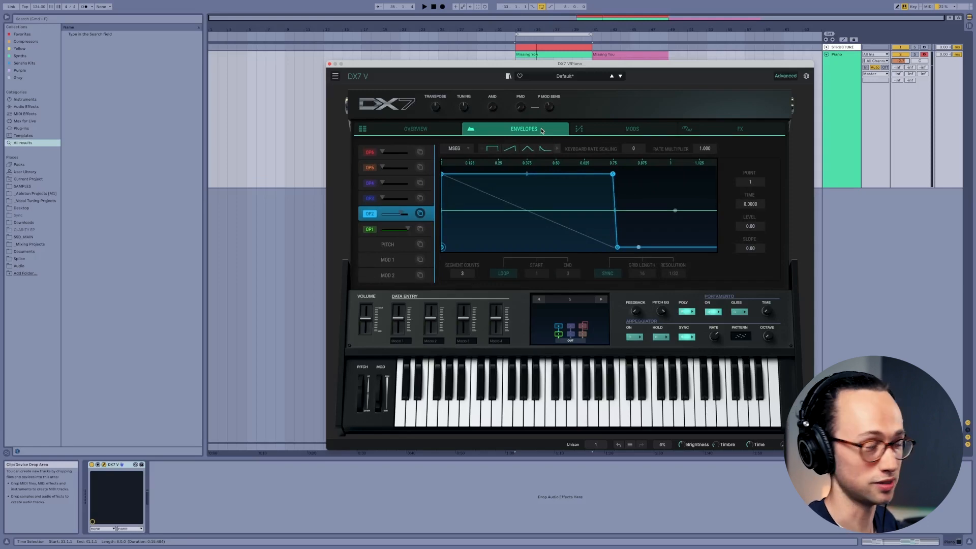
pyautogui.click(460, 148)
pyautogui.click(460, 171)
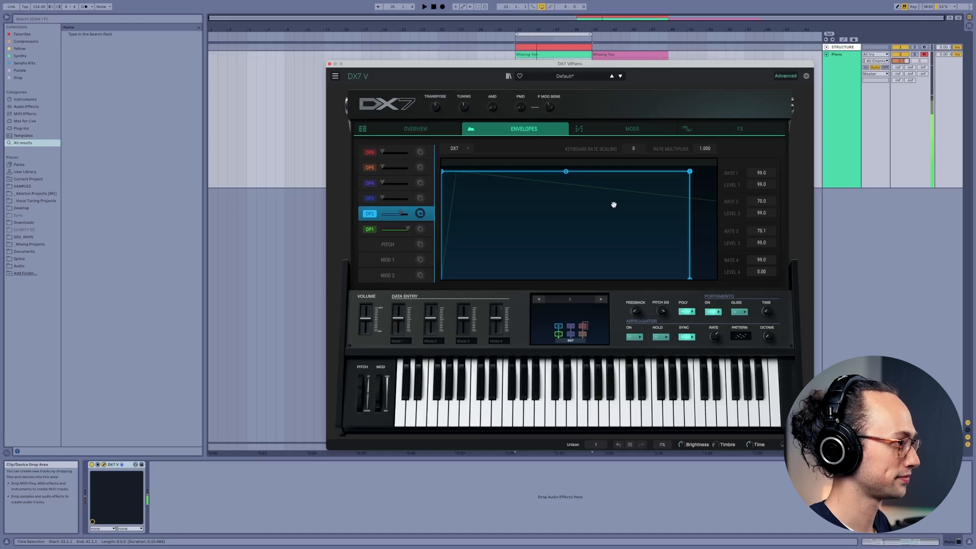
pyautogui.moveTo(762, 173); pyautogui.dragTo(761, 224)
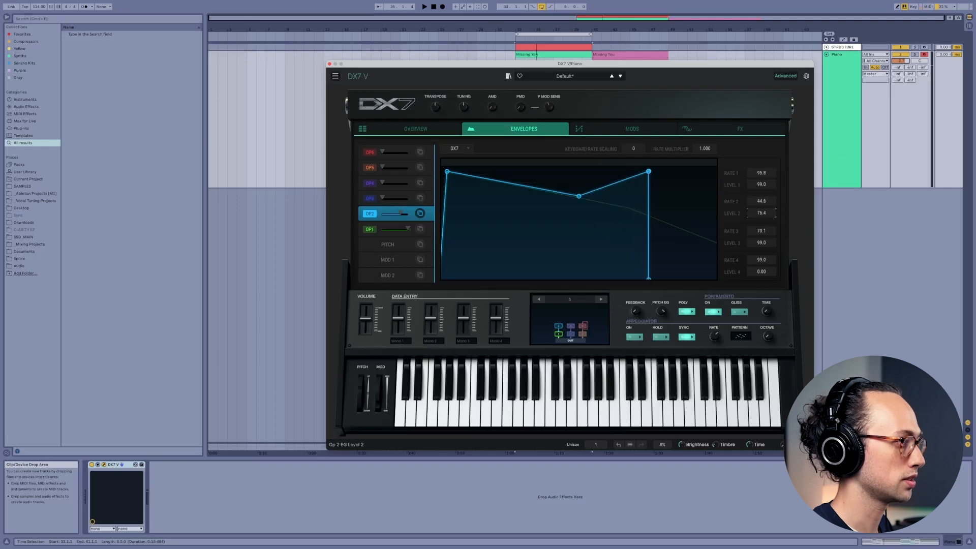
pyautogui.moveTo(761, 213); pyautogui.dragTo(761, 216)
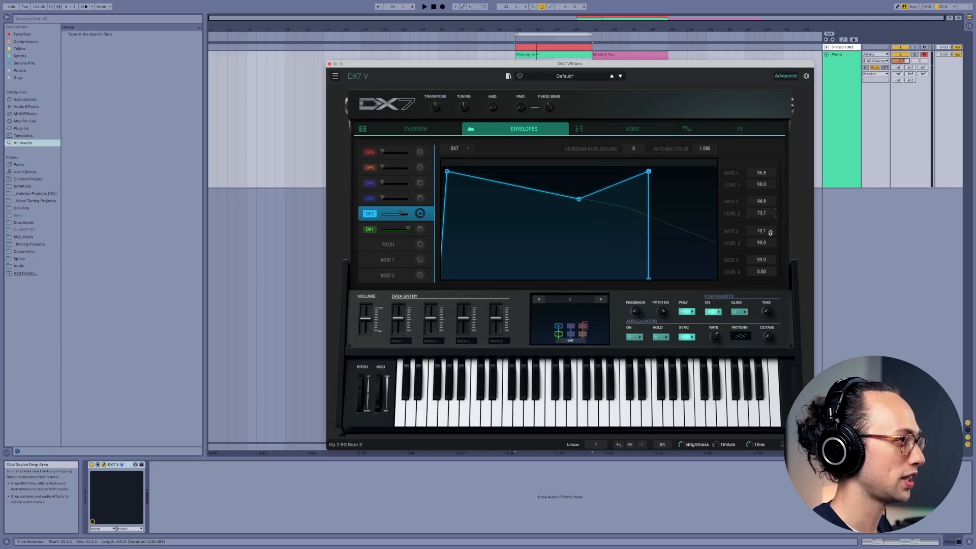
# Complete operator 2's decay with Level 3 at 0, Rate 3 at 36.0 and Rate 4 at 78.0
pyautogui.moveTo(765, 243)
pyautogui.mouseDown()
pyautogui.moveTo(771, 259)
pyautogui.moveTo(764, 235)
pyautogui.moveTo(764, 245)
pyautogui.mouseUp()
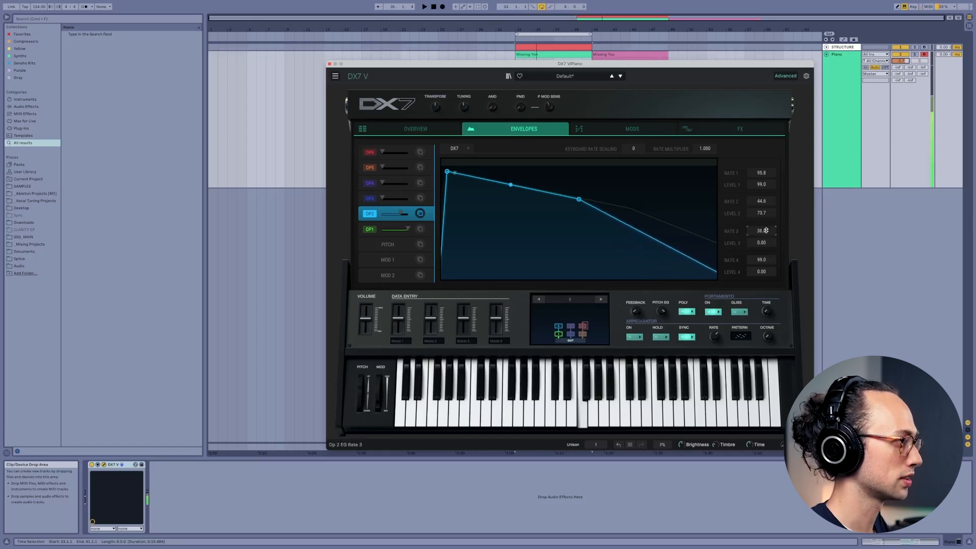
pyautogui.moveTo(635, 161); pyautogui.dragTo(666, 254)
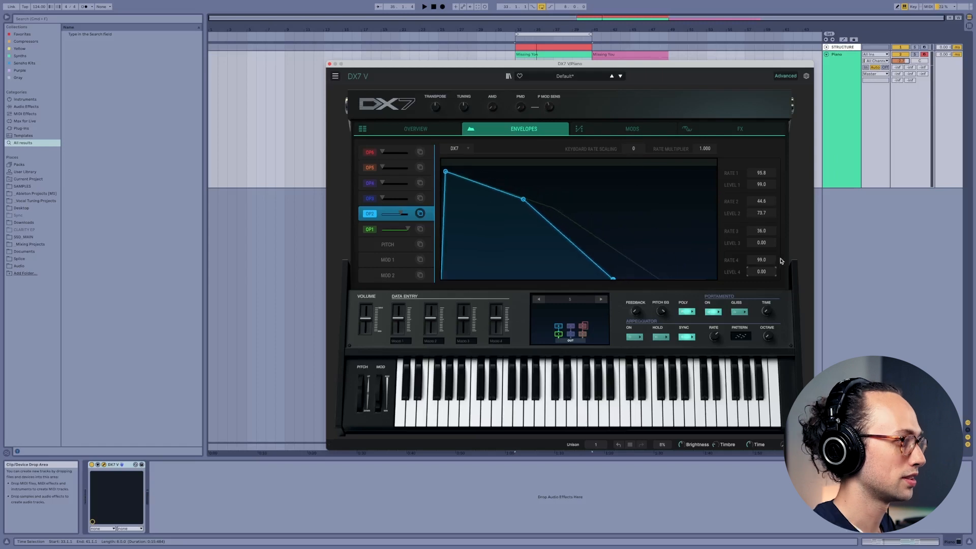
pyautogui.moveTo(770, 257); pyautogui.dragTo(770, 259)
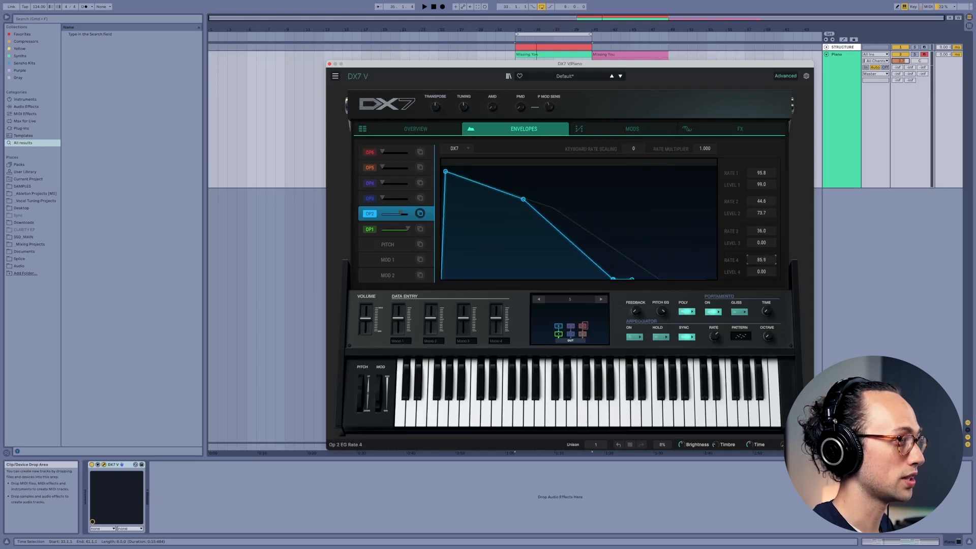
pyautogui.moveTo(766, 258); pyautogui.dragTo(766, 260)
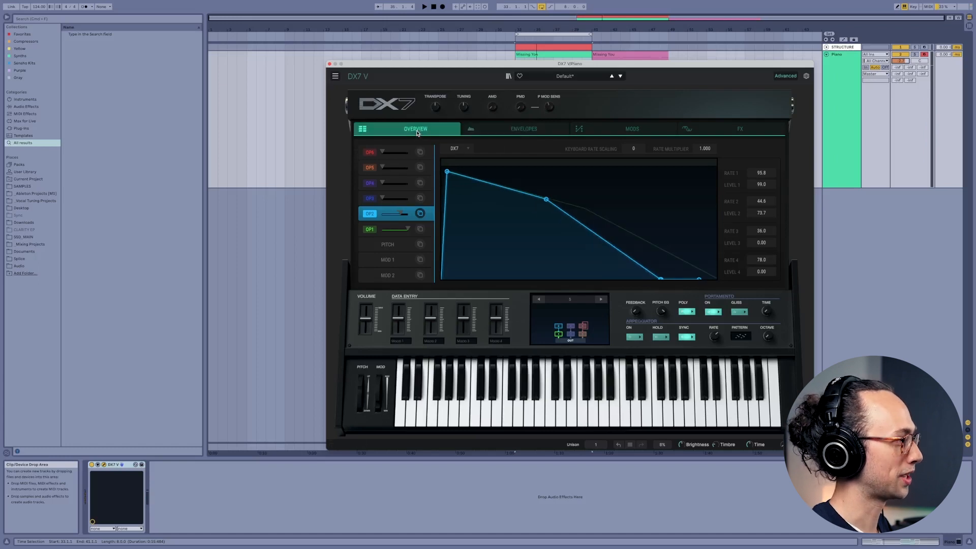
# Turn off operators 1 and 2, set operator 3's output level to 94 and select operator 3
pyautogui.click(416, 129)
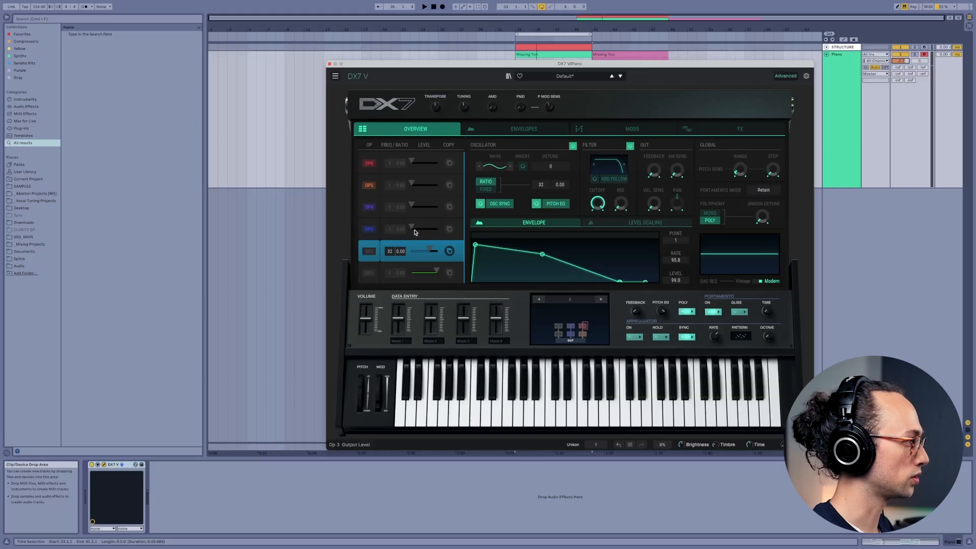
pyautogui.moveTo(415, 232); pyautogui.dragTo(435, 228)
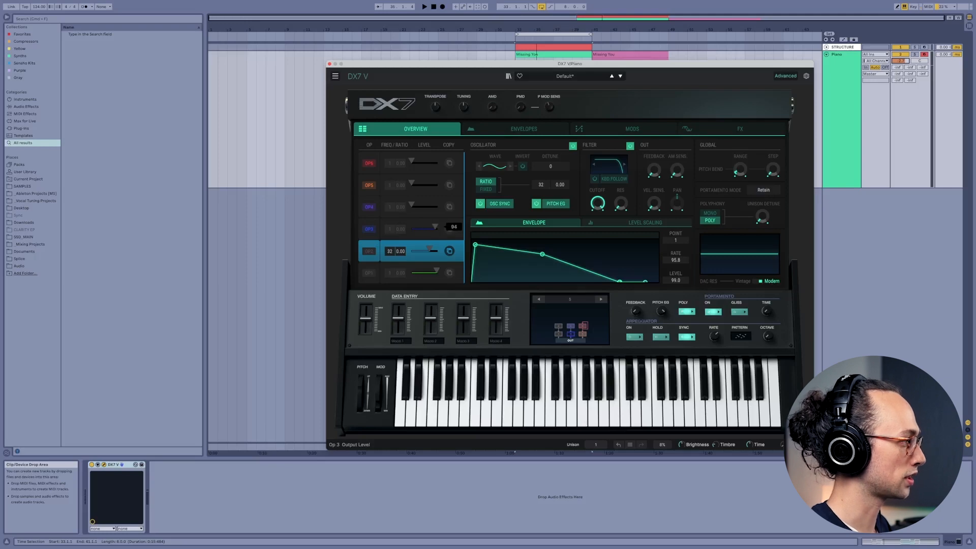
pyautogui.click(385, 236)
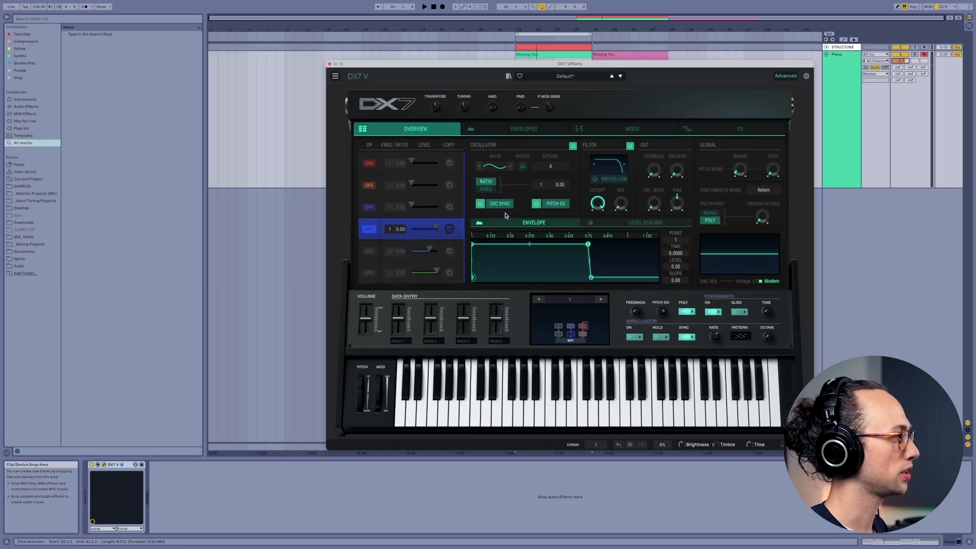
# Switch operator 3's envelope to DX7 mode with Rate 1 95.8, Rate 2 22.6 and Level 2 82.0
pyautogui.click(526, 130)
pyautogui.click(455, 149)
pyautogui.click(473, 166)
pyautogui.moveTo(758, 179); pyautogui.dragTo(768, 182)
pyautogui.moveTo(581, 171); pyautogui.dragTo(581, 190)
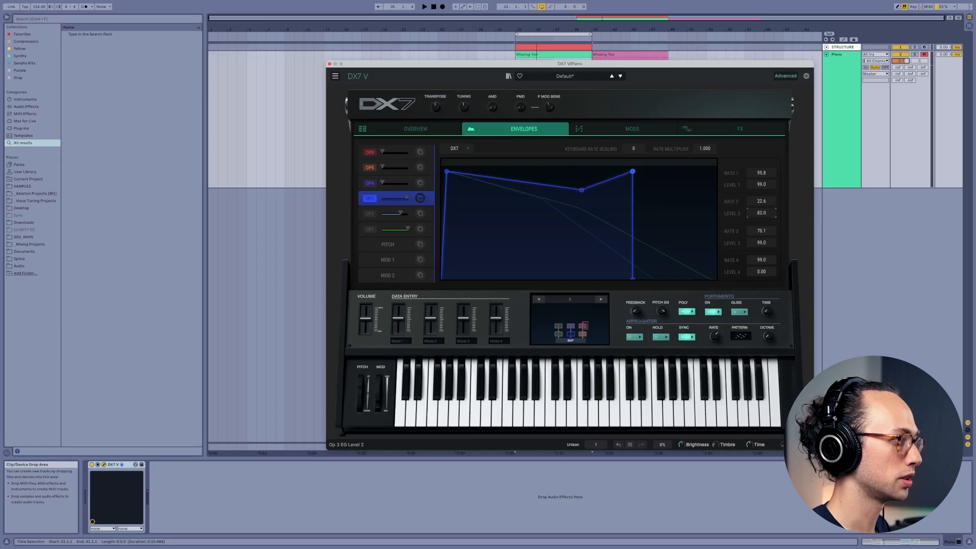
# Finish operator 3's envelope with Level 2 81.2, Level 3 0, Rate 3 24.6 and Rate 4 about 51
pyautogui.moveTo(765, 214); pyautogui.dragTo(770, 299)
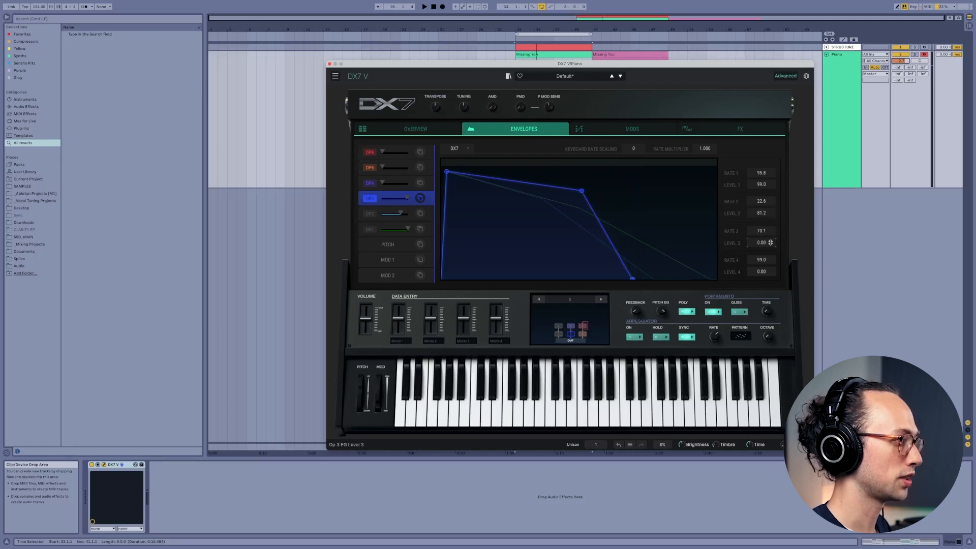
pyautogui.moveTo(769, 228); pyautogui.dragTo(768, 255)
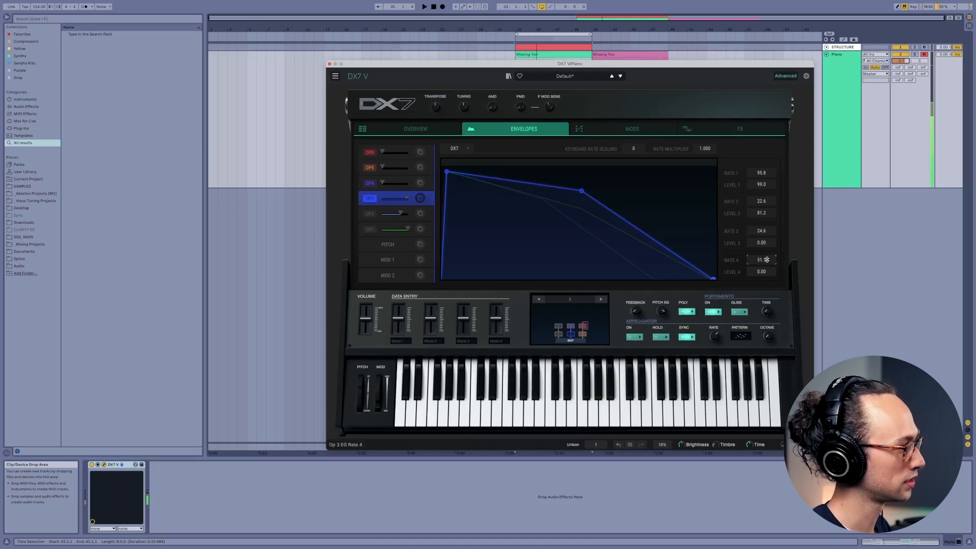
# Select operator 4 on the overview page and raise its output level to a bit past the middle
pyautogui.click(417, 129)
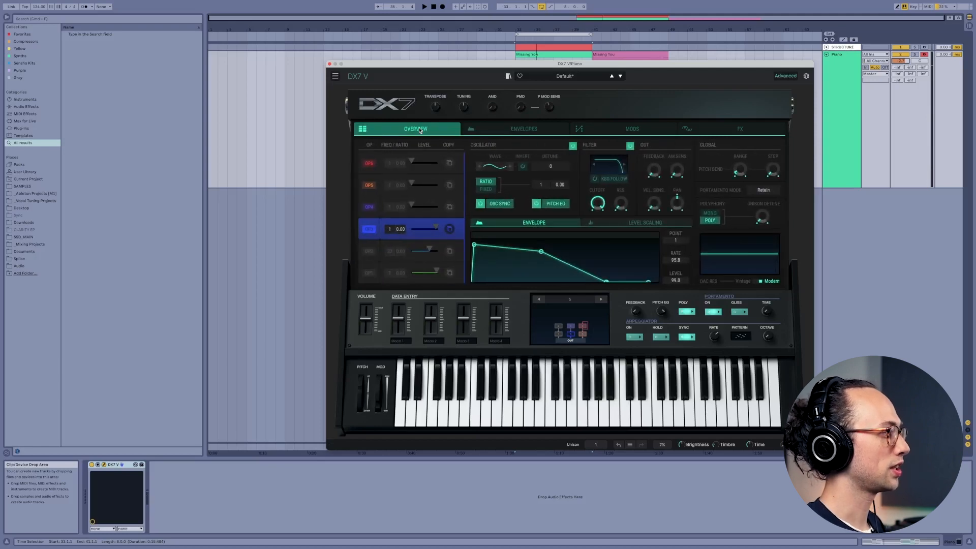
pyautogui.click(458, 203)
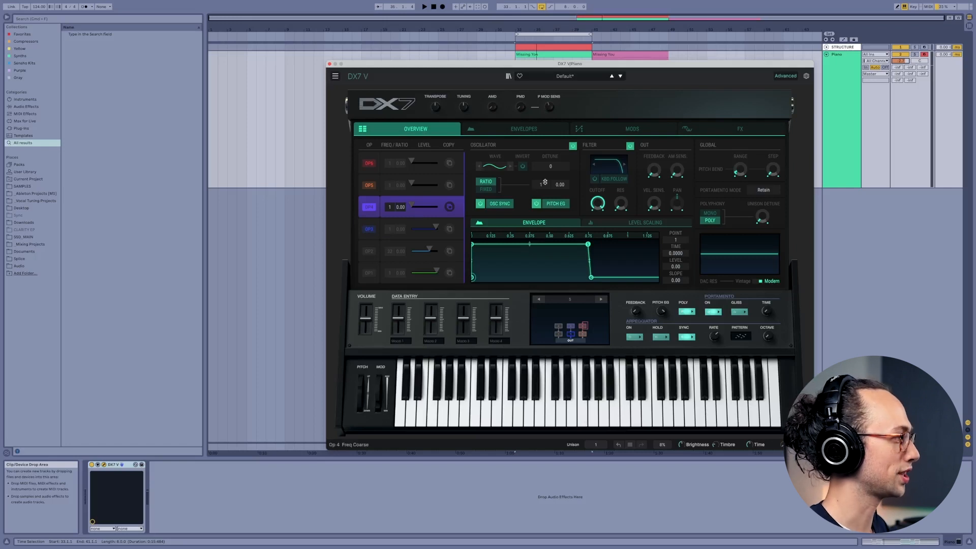
pyautogui.moveTo(412, 207)
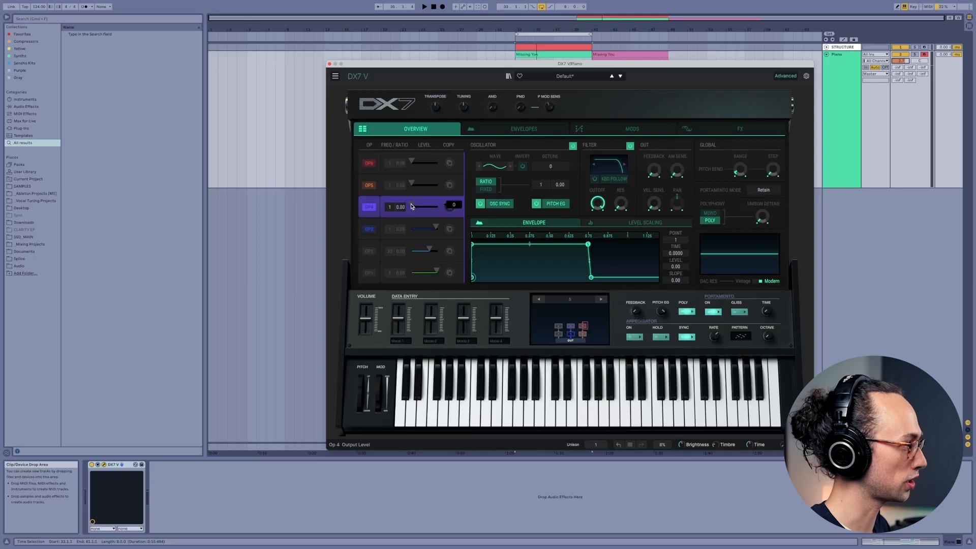
pyautogui.moveTo(412, 207); pyautogui.dragTo(428, 207)
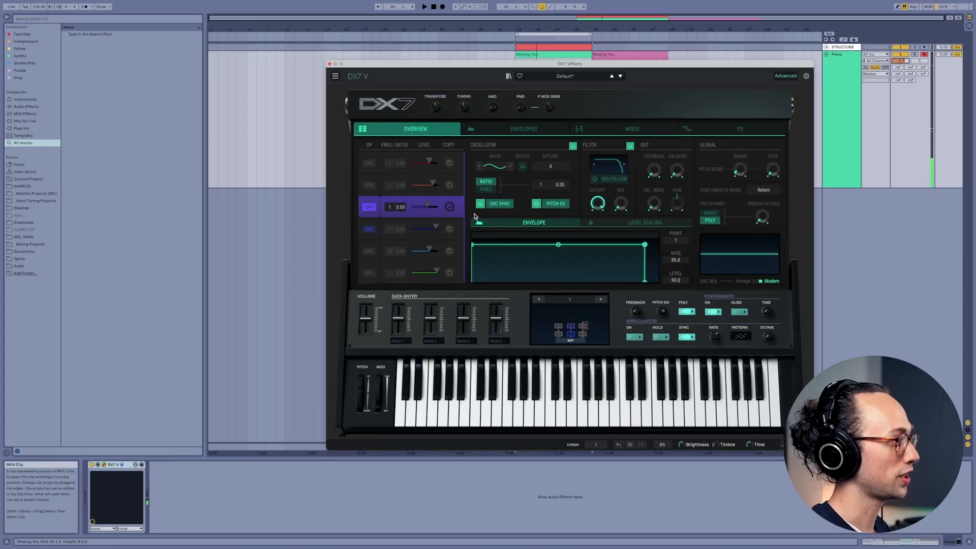
# Shape operator 4's DX7 envelope with Rates 1 to 4 at 95.0, 29.2, 19.4 and 50.7, Level 2 at 95.0 and Level 3 at 0
pyautogui.click(544, 128)
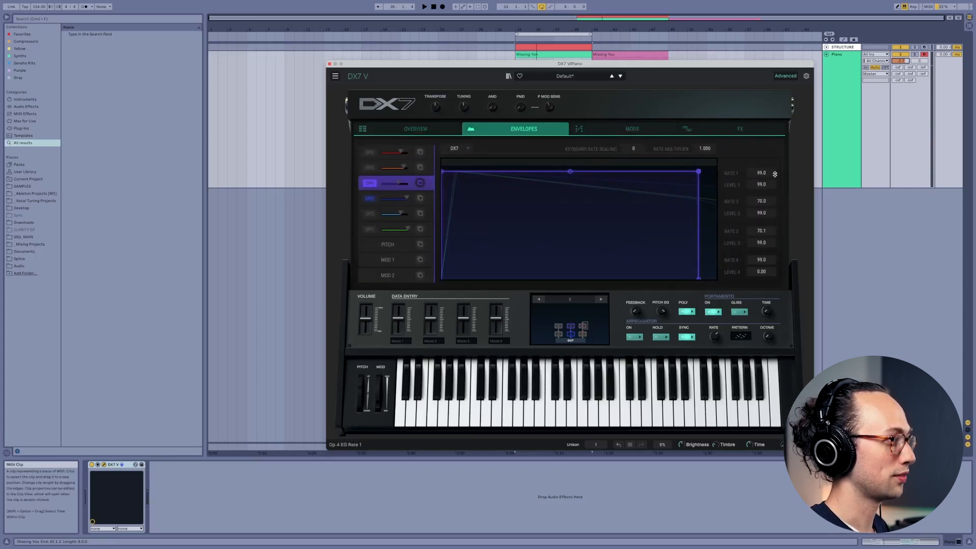
pyautogui.moveTo(774, 174); pyautogui.dragTo(774, 180)
pyautogui.moveTo(762, 213)
pyautogui.mouseDown()
pyautogui.moveTo(769, 204)
pyautogui.moveTo(769, 226)
pyautogui.mouseUp()
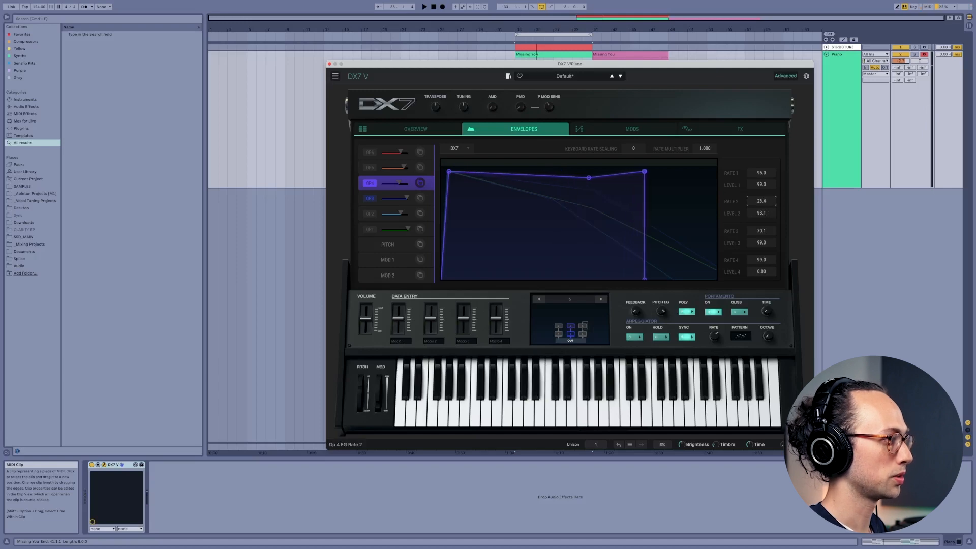
pyautogui.moveTo(761, 201); pyautogui.dragTo(761, 200)
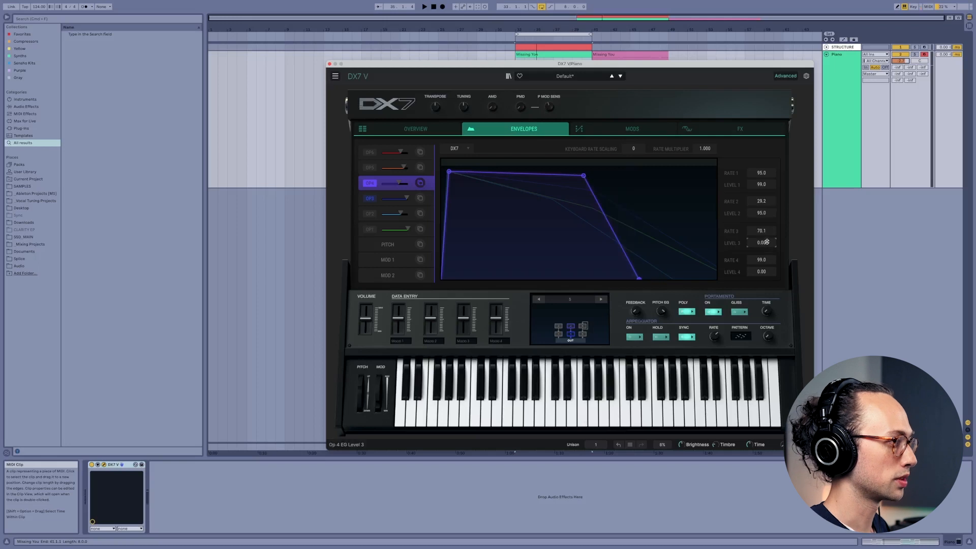
pyautogui.moveTo(767, 228)
pyautogui.mouseDown()
pyautogui.moveTo(766, 251)
pyautogui.moveTo(756, 227)
pyautogui.mouseUp()
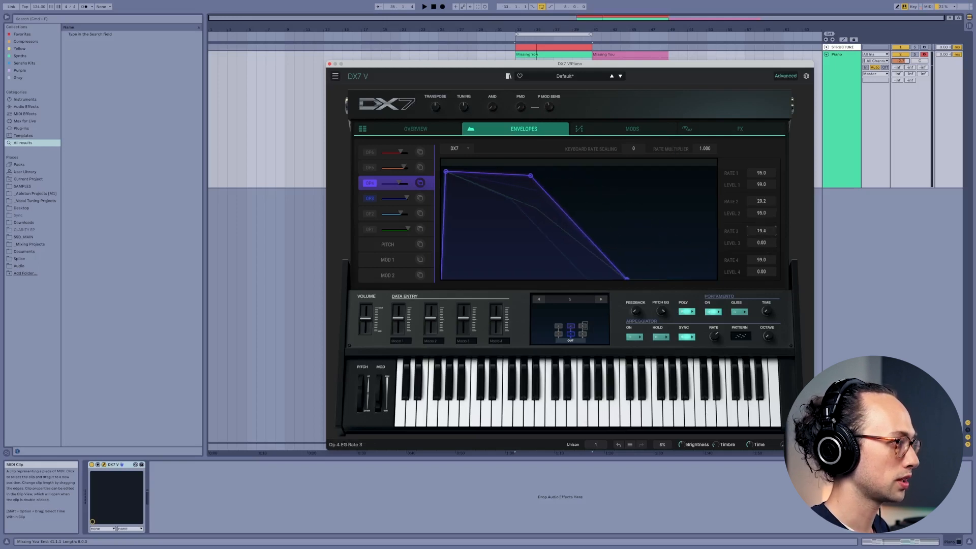
pyautogui.moveTo(761, 260); pyautogui.dragTo(761, 279)
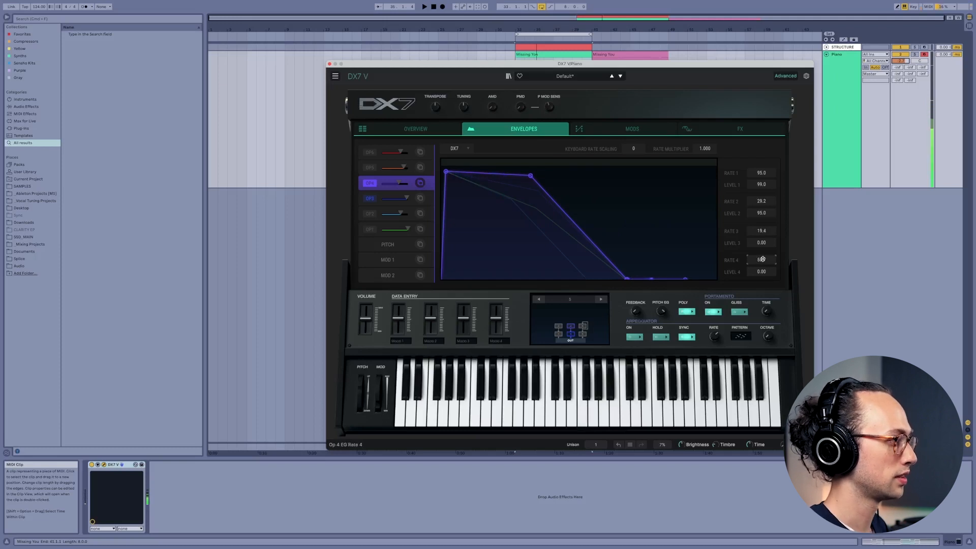
# Copy operator 4's settings to operators 5 and 6, and raise operator 5's output level
pyautogui.click(434, 130)
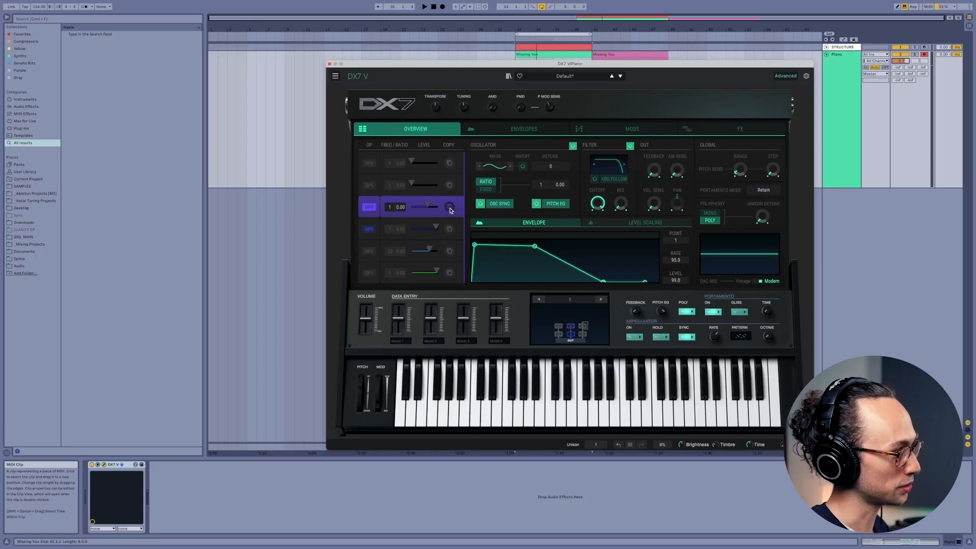
pyautogui.moveTo(452, 208); pyautogui.dragTo(450, 186)
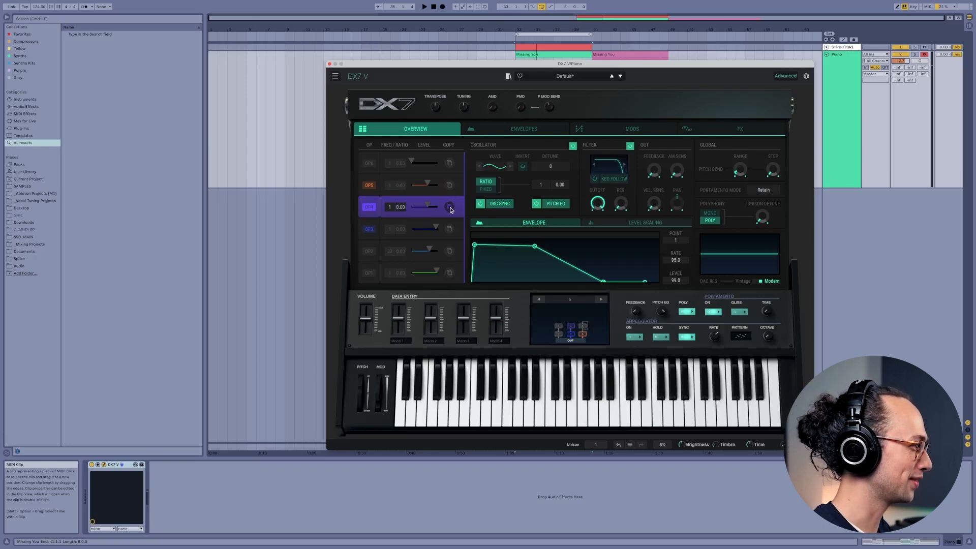
pyautogui.moveTo(451, 209); pyautogui.dragTo(448, 168)
pyautogui.click(449, 163)
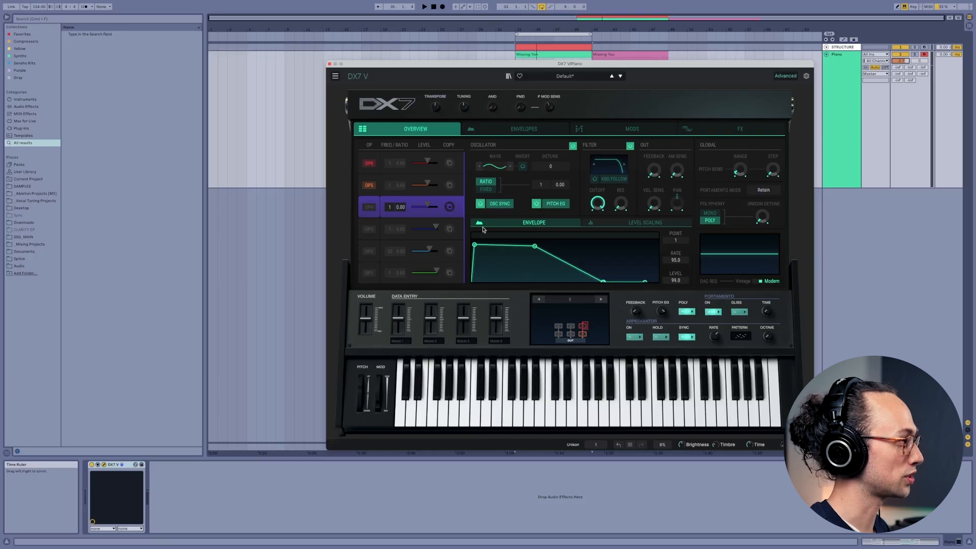
pyautogui.moveTo(428, 183); pyautogui.dragTo(436, 183)
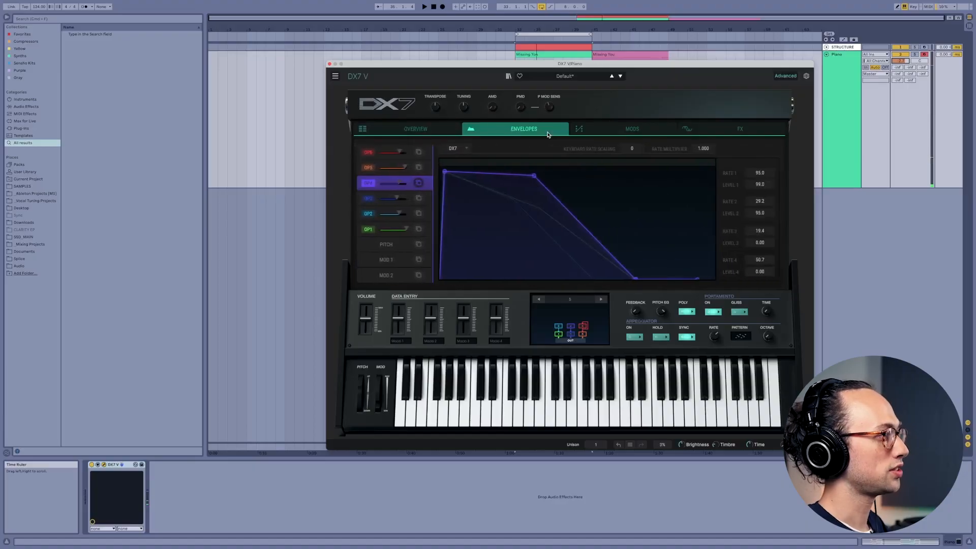
# Set keyboard rate scaling to 3 for the operators' envelopes, starting with operators 1 and 2
pyautogui.click(430, 231)
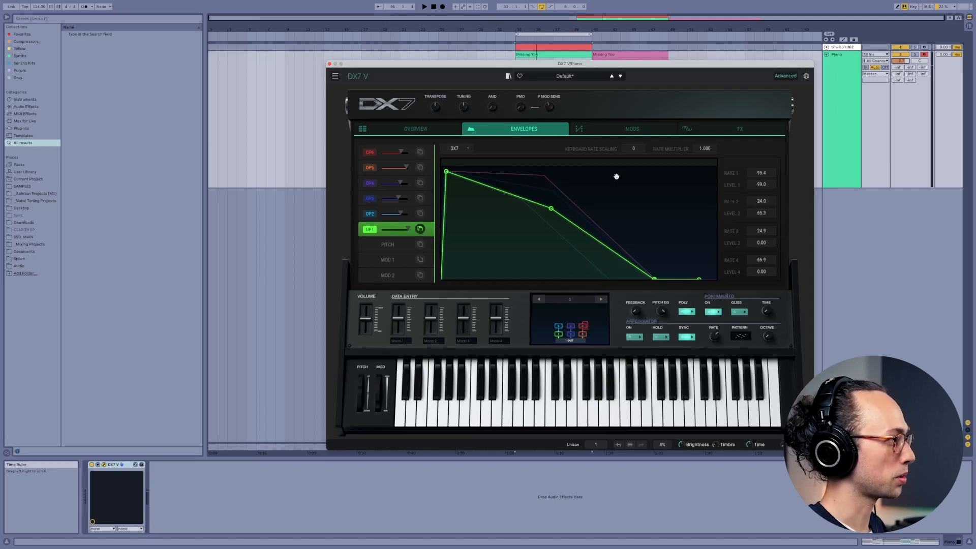
pyautogui.click(429, 216)
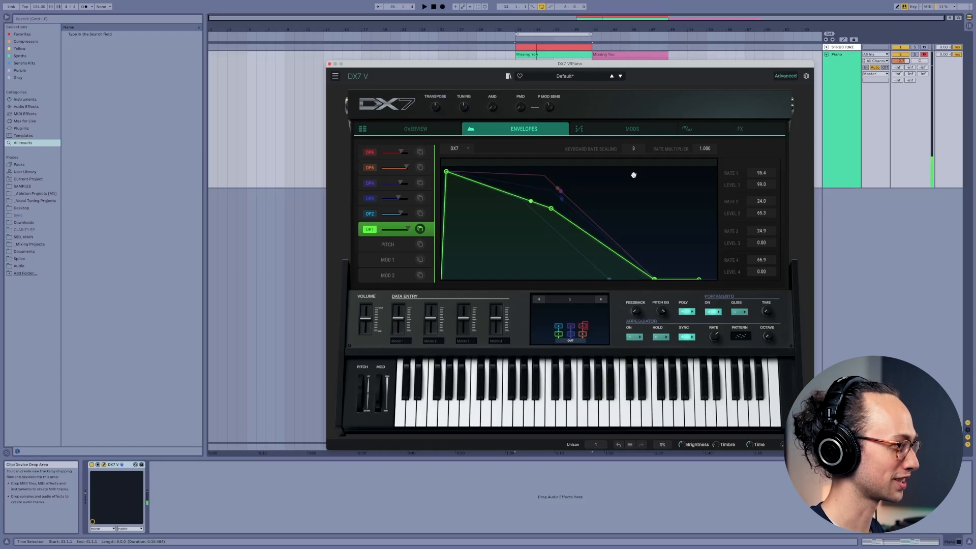
# Detune operator 5 slightly downward and set operator 6's detune to 7
pyautogui.click(432, 129)
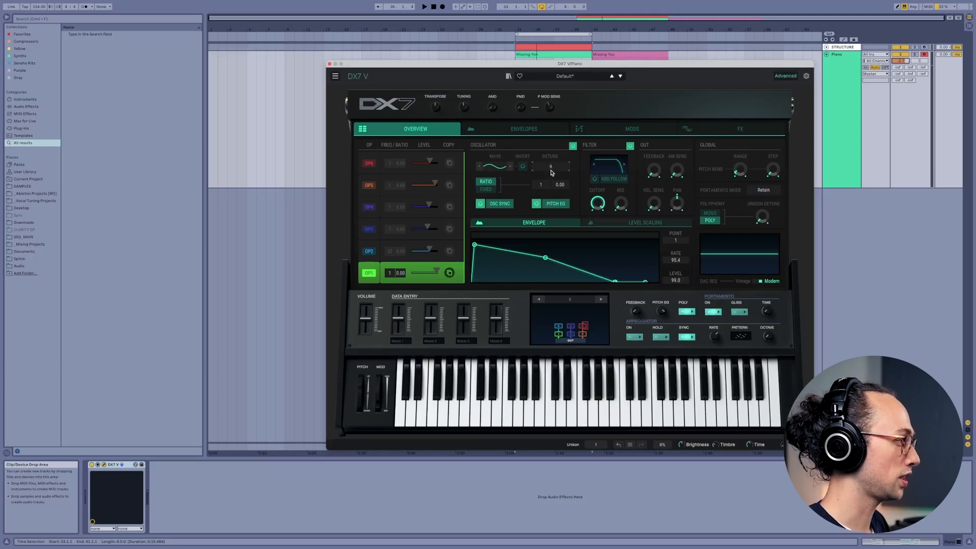
pyautogui.click(459, 186)
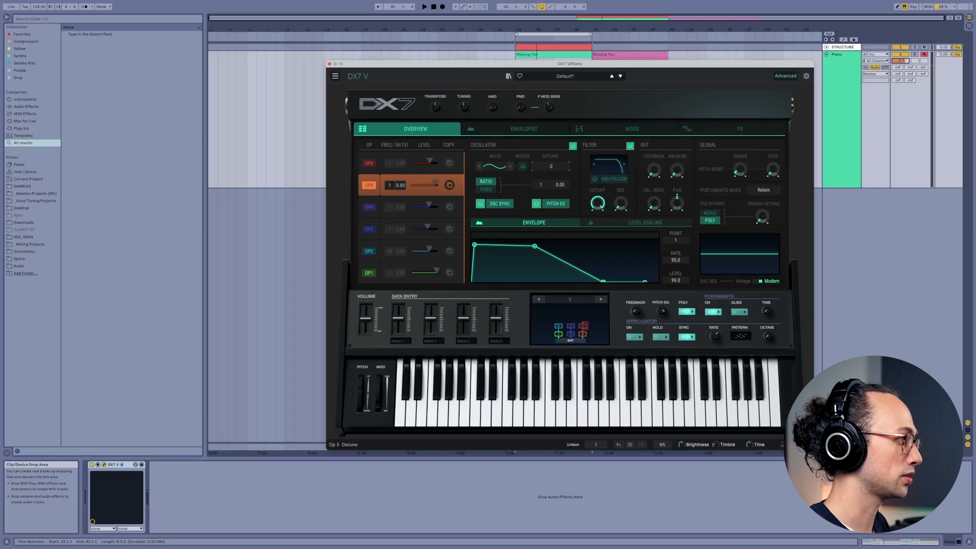
pyautogui.click(460, 163)
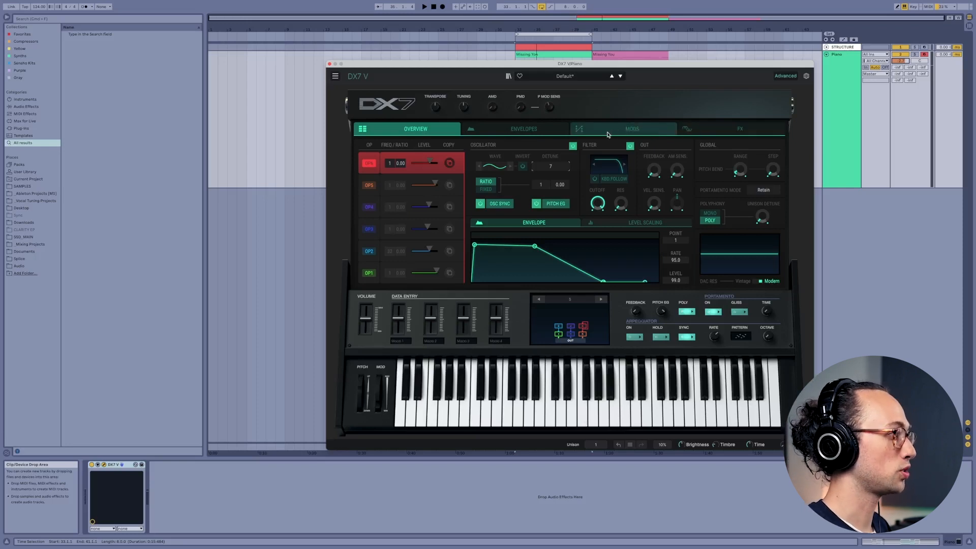
# Open the modulation page and rename the first data entry macro Brightness
pyautogui.click(608, 134)
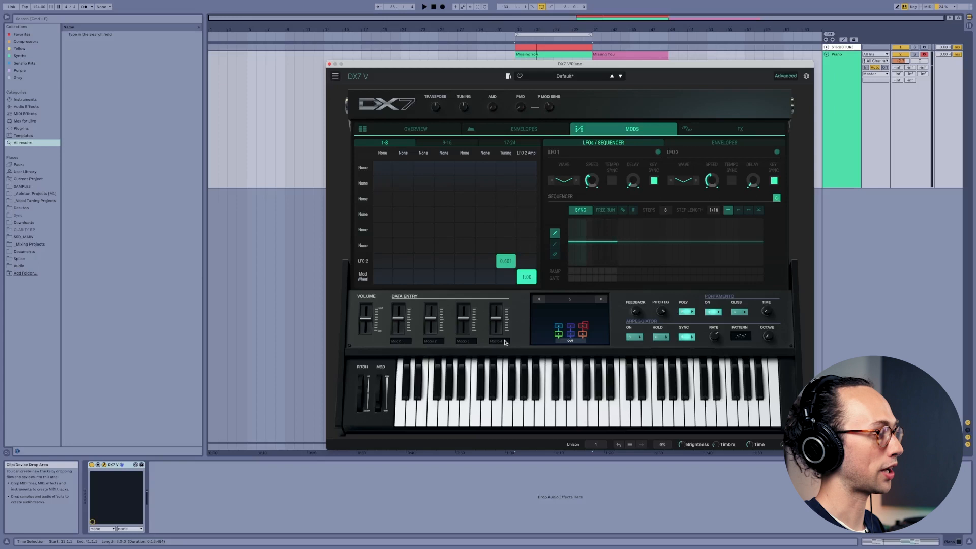
pyautogui.click(404, 341)
pyautogui.write('B')
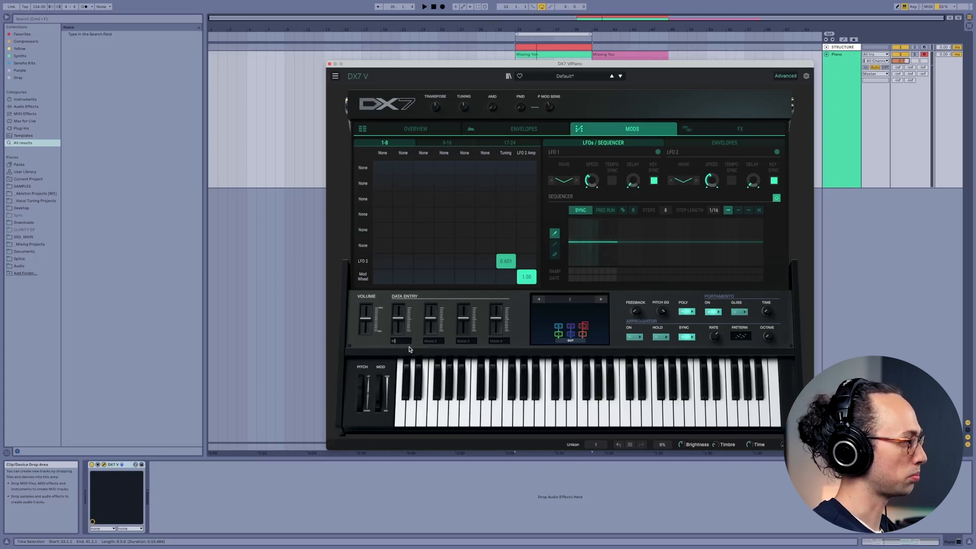
pyautogui.write('rightness')
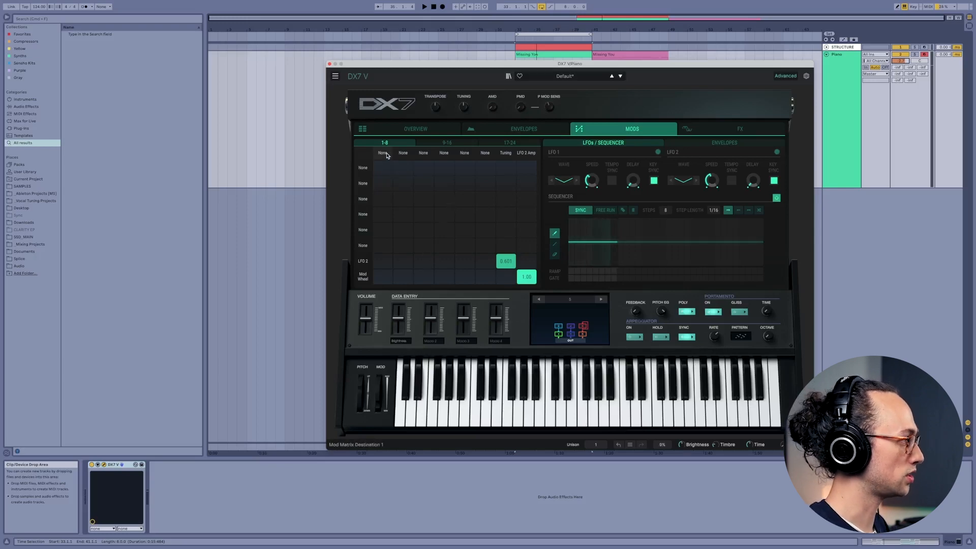
pyautogui.click(416, 129)
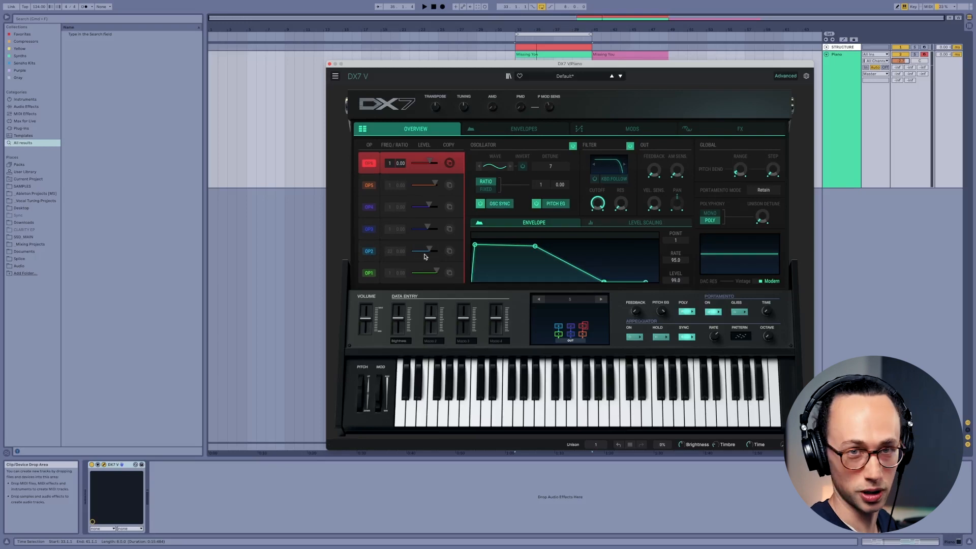
pyautogui.click(541, 131)
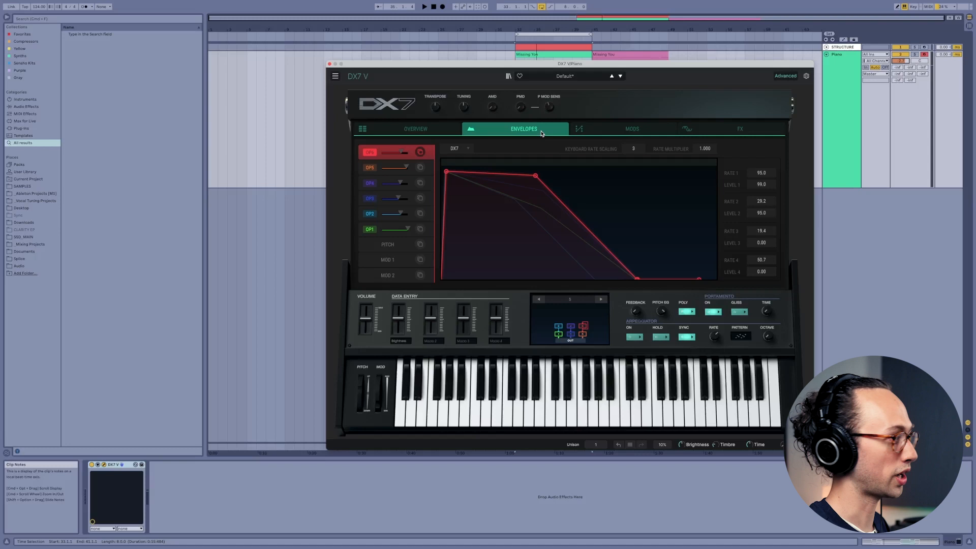
# Clear the default modulation amounts in the matrix for LFO 2 to Tuning and Mod Wheel to LFO 2 Amp
pyautogui.click(624, 125)
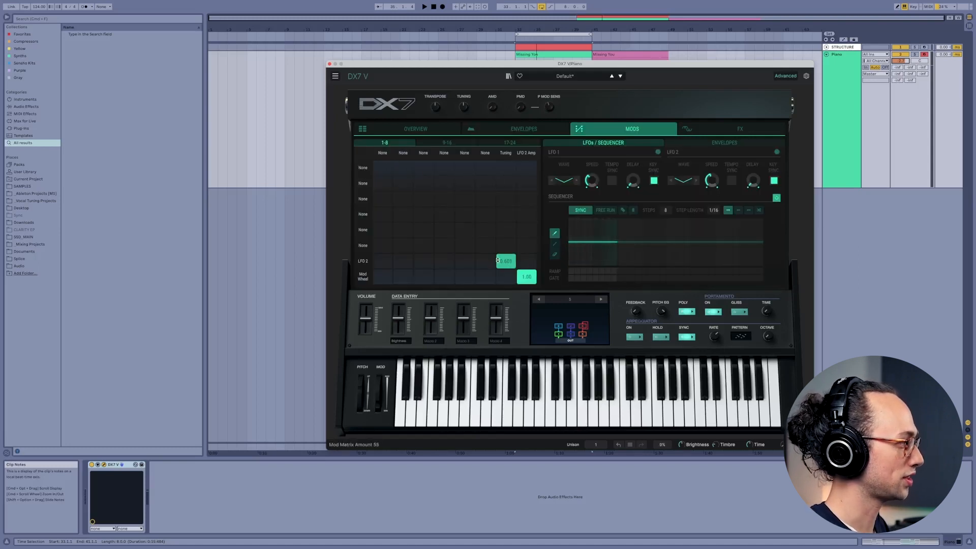
pyautogui.doubleClick(505, 263)
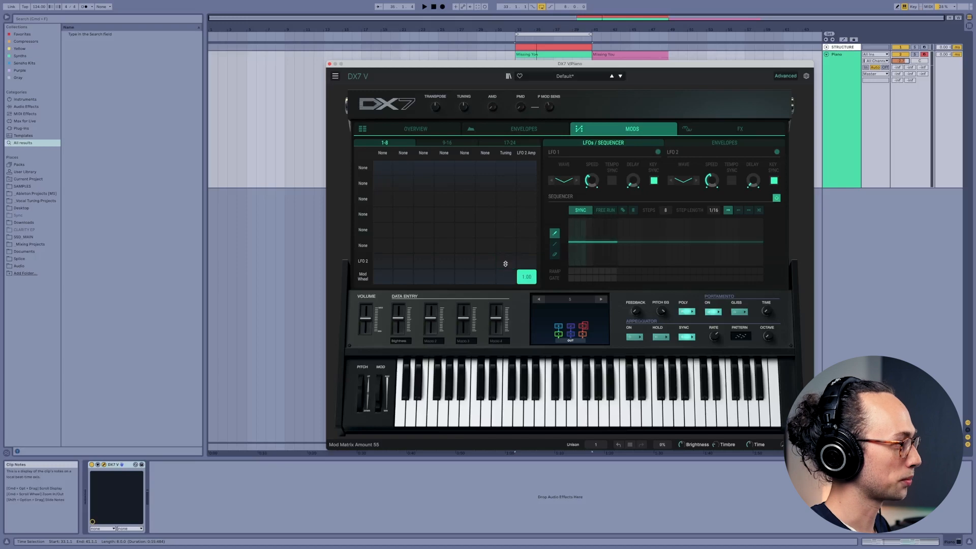
pyautogui.doubleClick(526, 277)
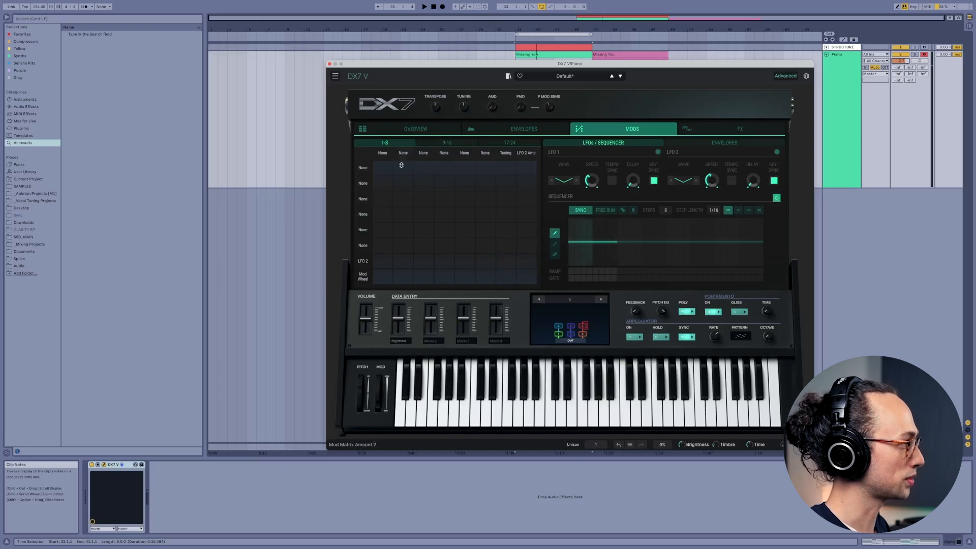
# Assign operator 2's level as the matrix's first destination and Macro 1 as its first source
pyautogui.click(382, 153)
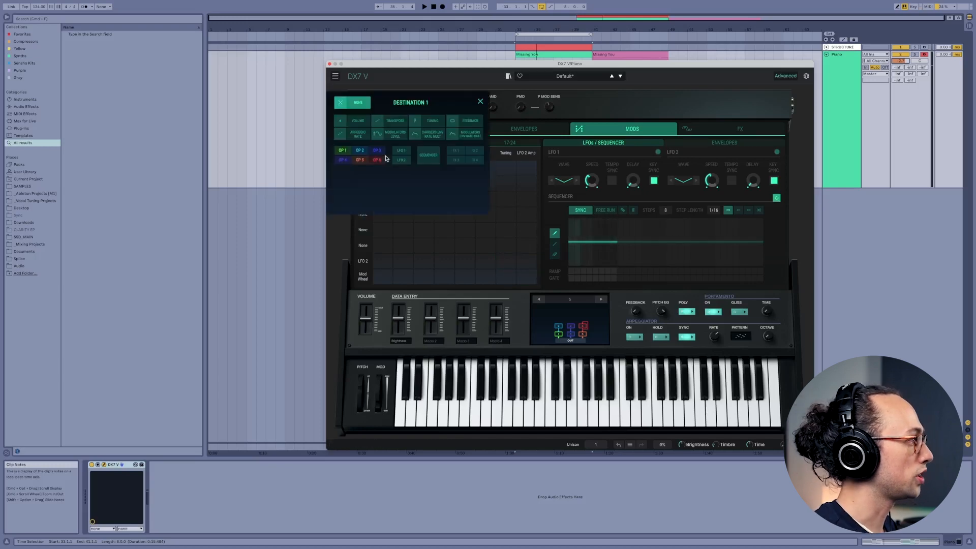
pyautogui.click(362, 154)
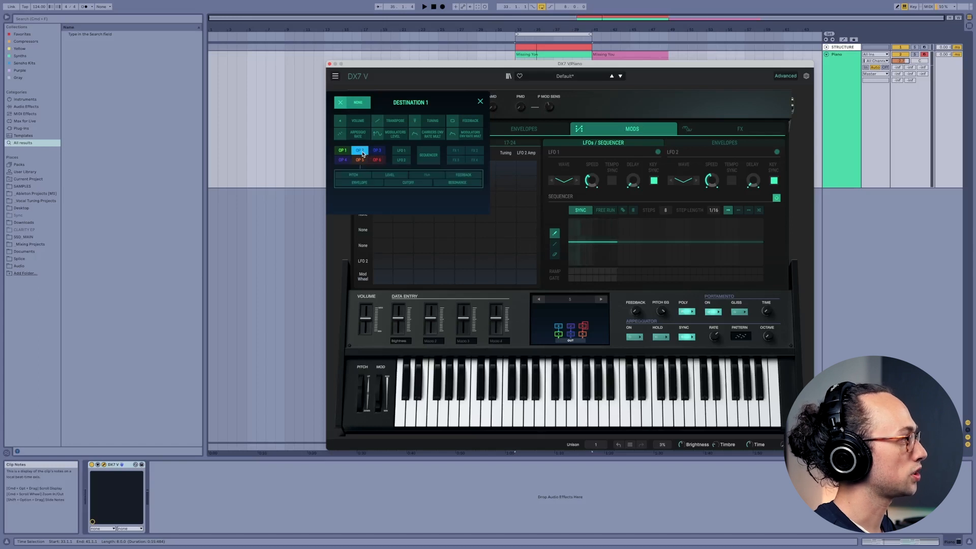
pyautogui.click(367, 171)
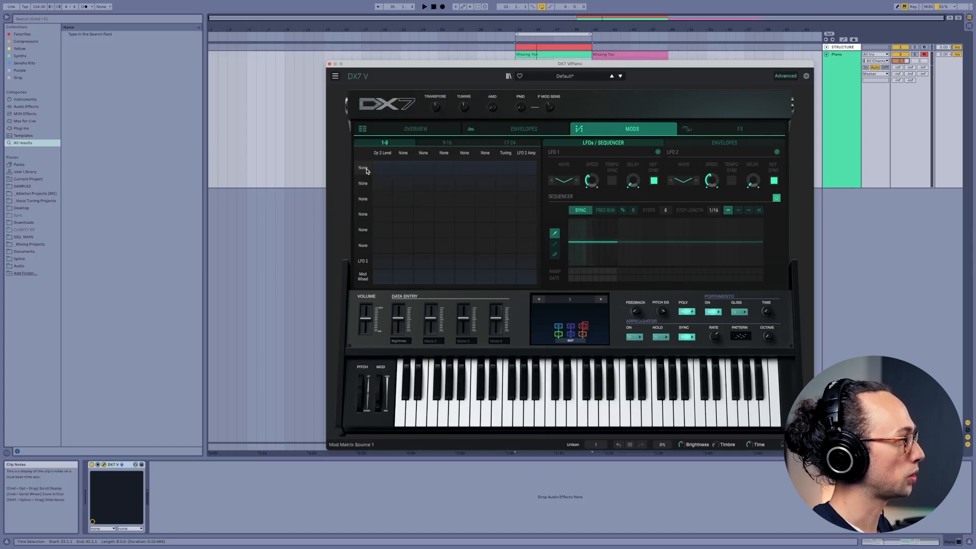
pyautogui.click(367, 171)
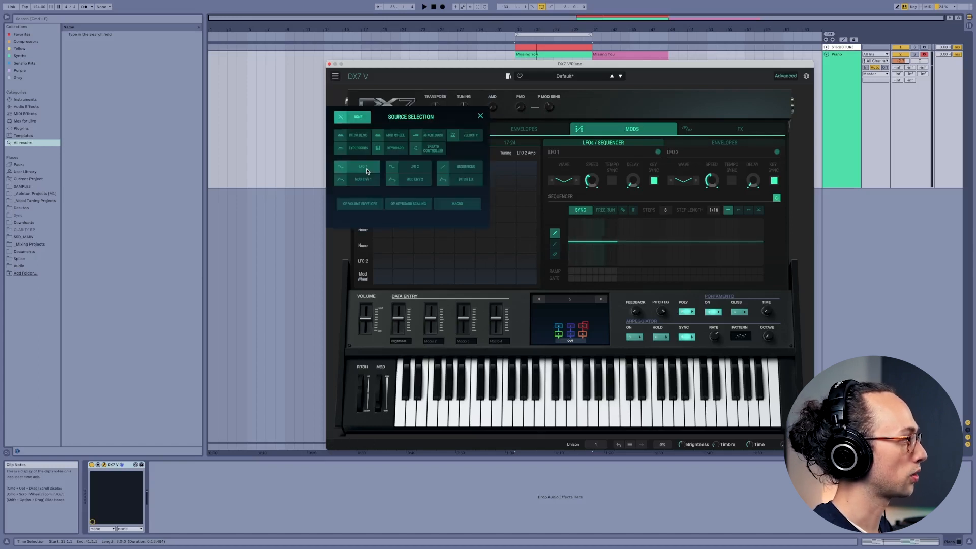
pyautogui.click(468, 208)
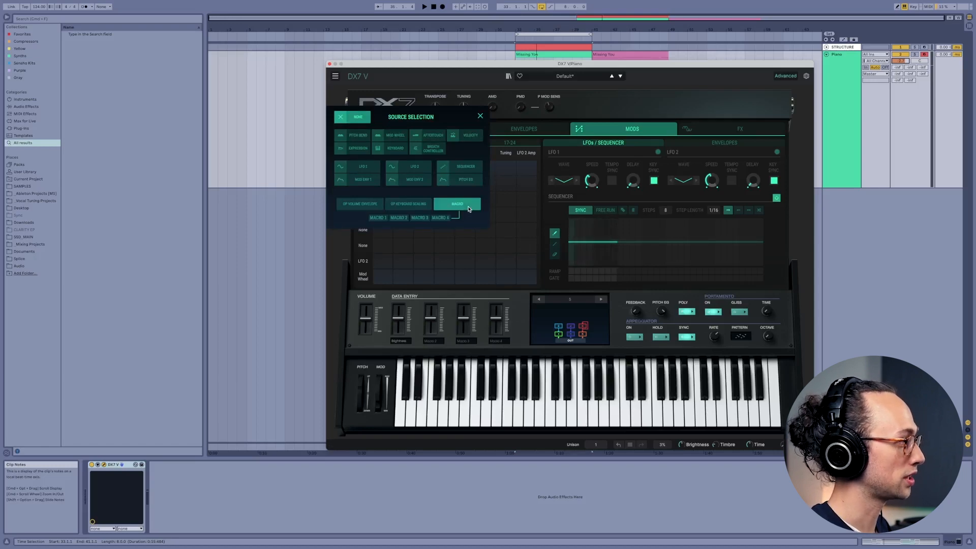
pyautogui.click(377, 217)
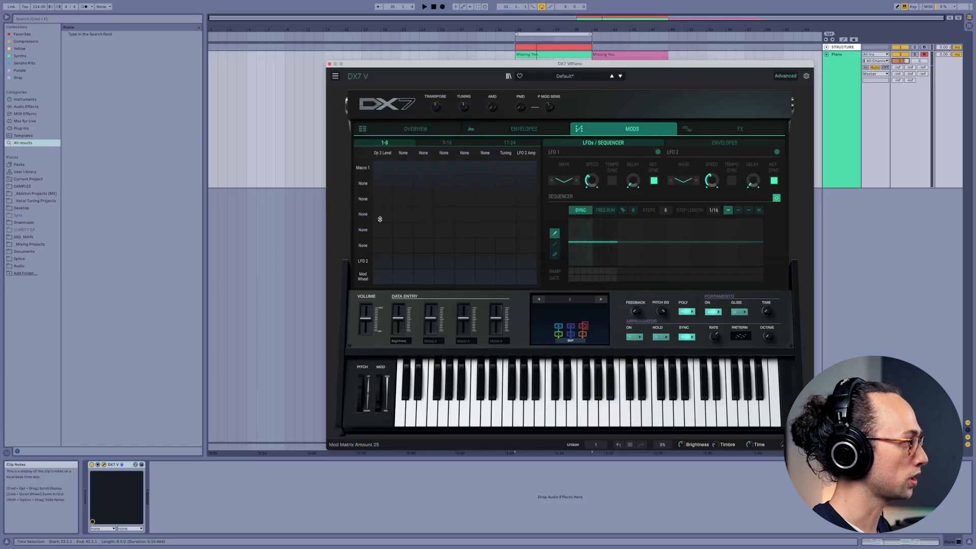
# Set the modulation amount from Macro 1 to Op 2 Level to 1.00 and raise the Brightness slider to its maximum
pyautogui.moveTo(400, 321)
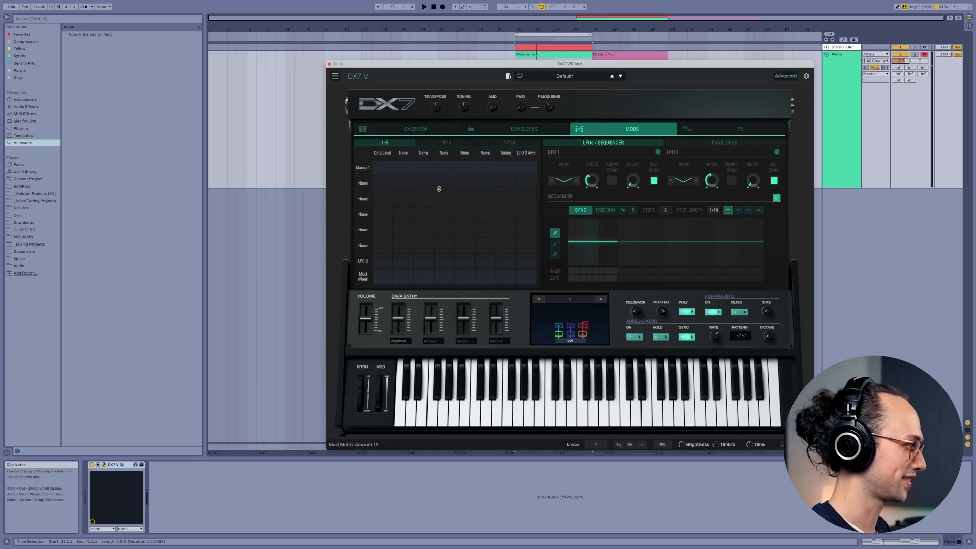
pyautogui.moveTo(382, 167); pyautogui.dragTo(382, 132)
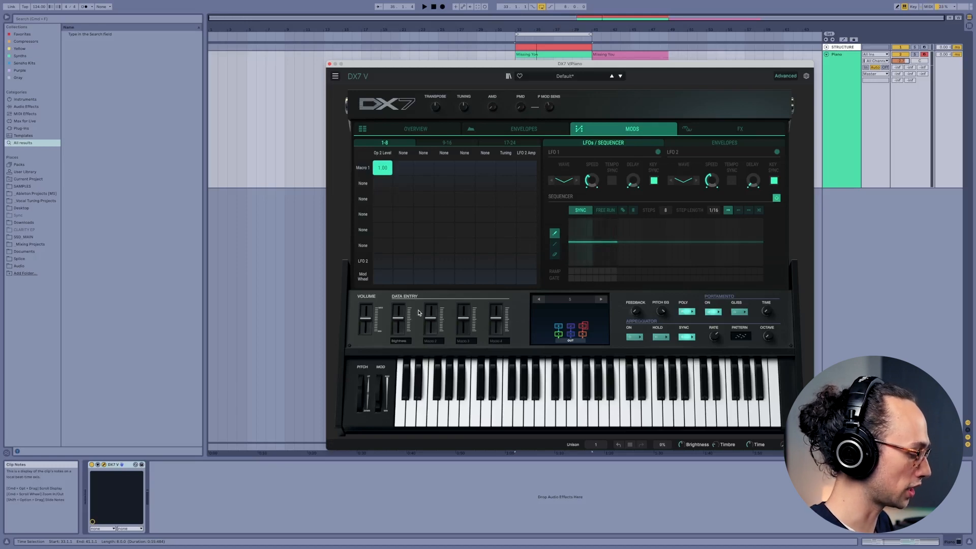
pyautogui.moveTo(407, 319); pyautogui.dragTo(399, 306)
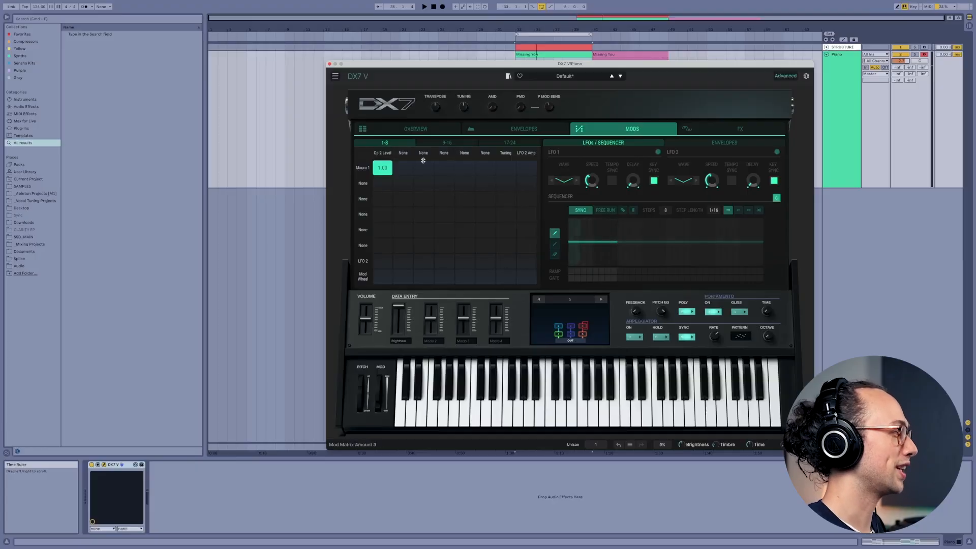
pyautogui.click(412, 129)
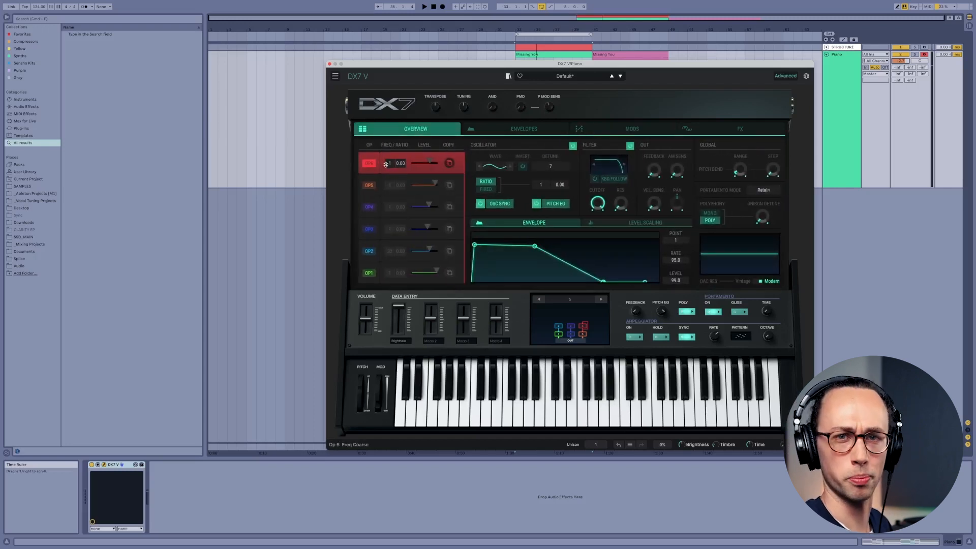
pyautogui.click(515, 129)
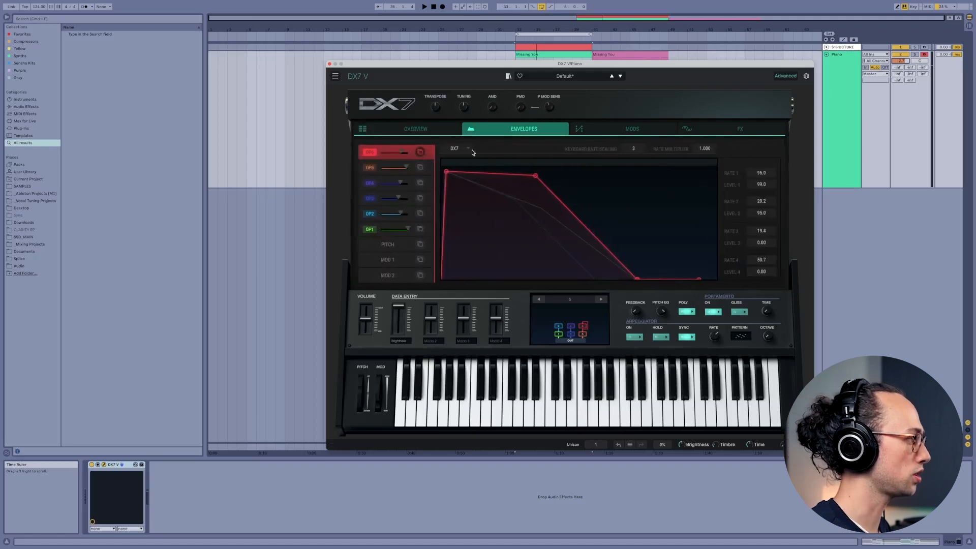
pyautogui.click(626, 129)
# Assign the levels of operators 3, 4, 5 and 6 as the modulation matrix's second to fifth destinations
pyautogui.click(403, 153)
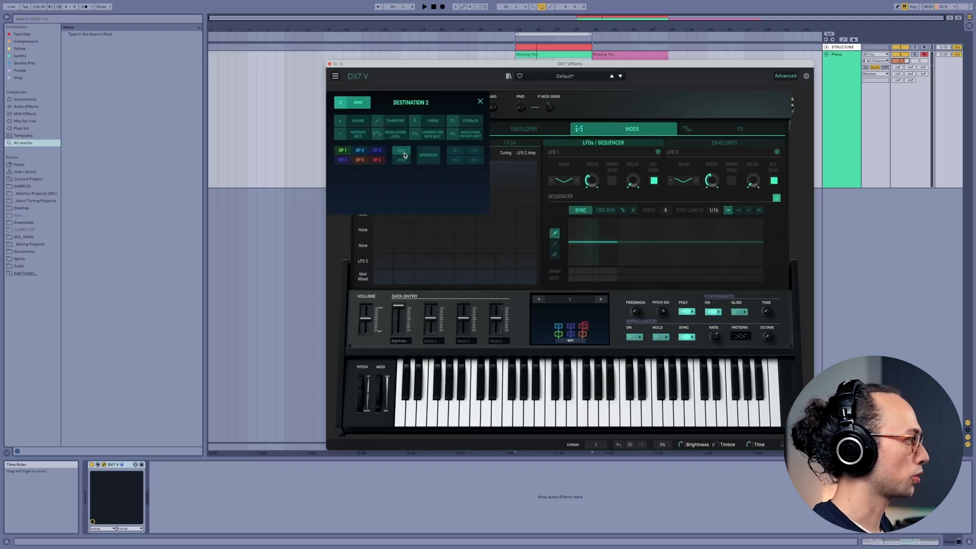
pyautogui.click(376, 151)
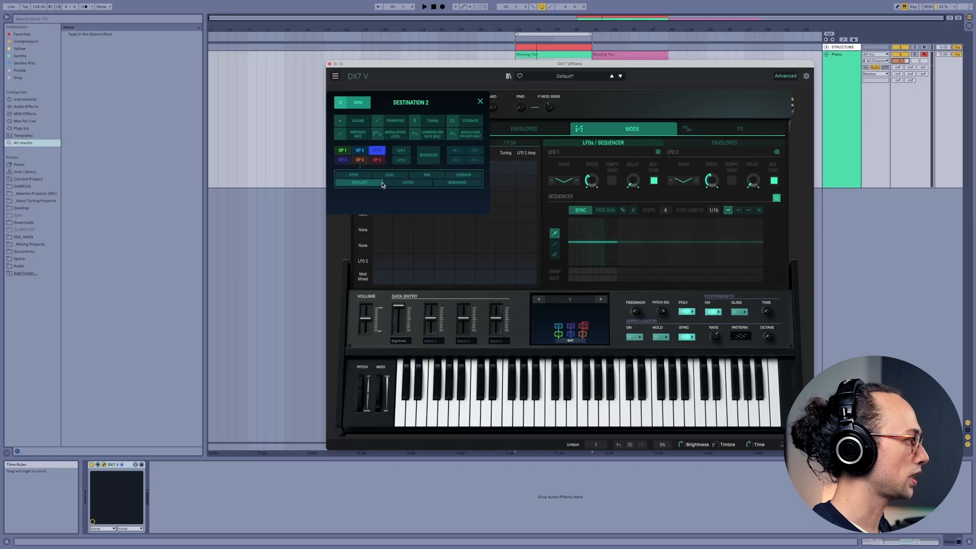
pyautogui.click(403, 175)
pyautogui.click(423, 152)
pyautogui.click(342, 159)
pyautogui.click(389, 175)
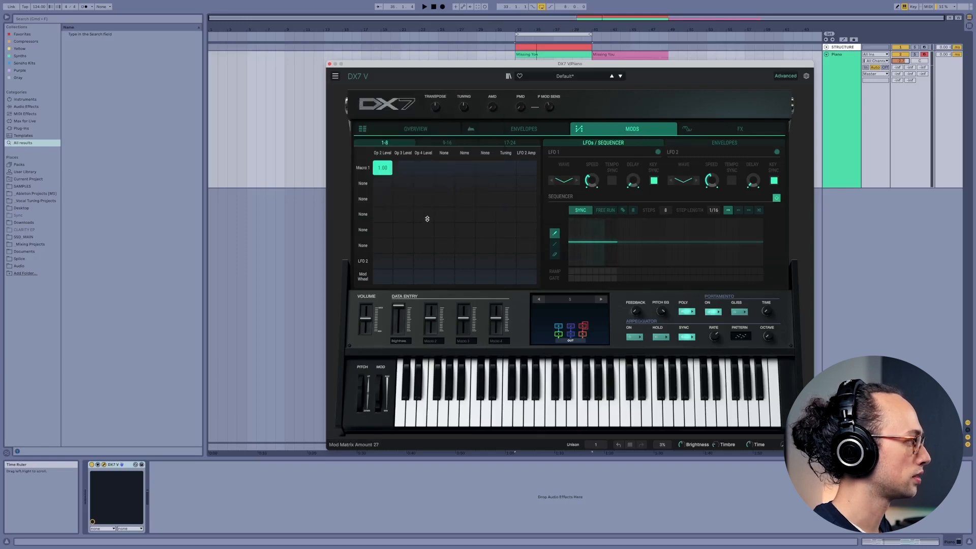
pyautogui.click(444, 154)
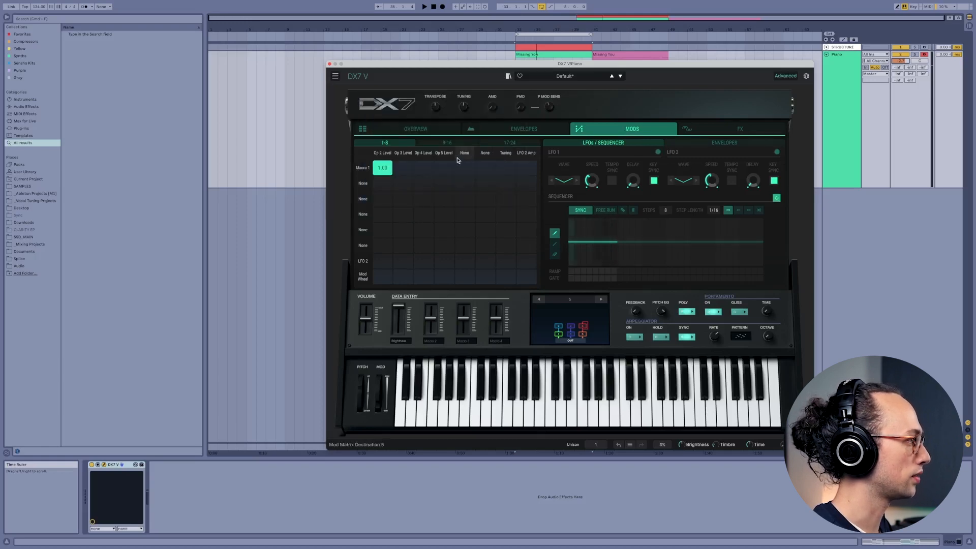
pyautogui.click(464, 155)
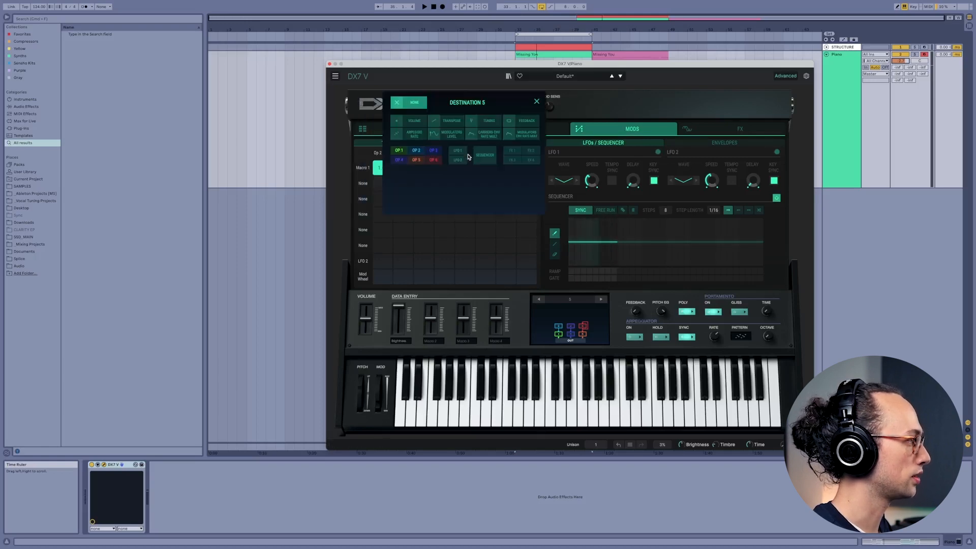
pyautogui.click(454, 162)
pyautogui.click(447, 175)
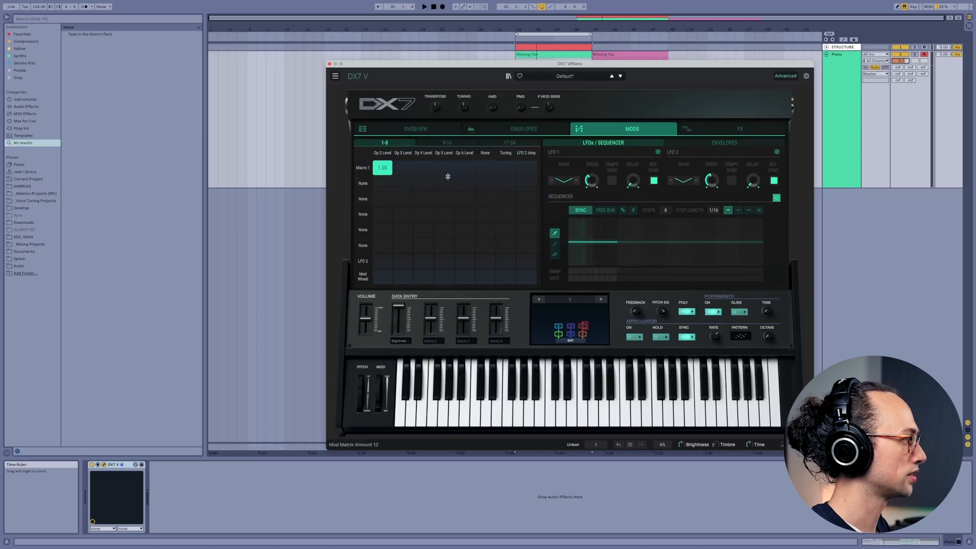
# Make Macro 2 the second source, set its amounts to Op 3 through Op 6 Level to 1.00, and raise its slider to maximum
pyautogui.click(364, 184)
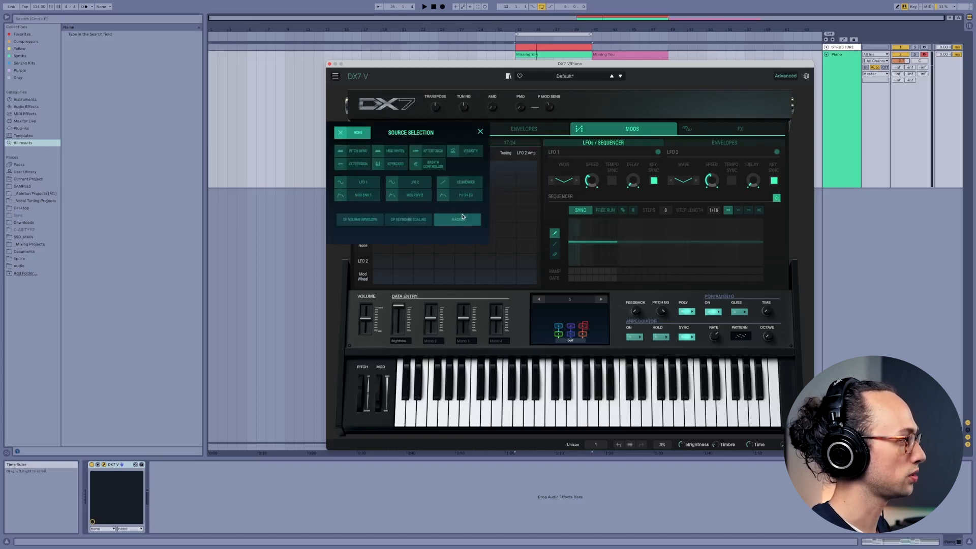
pyautogui.click(473, 221)
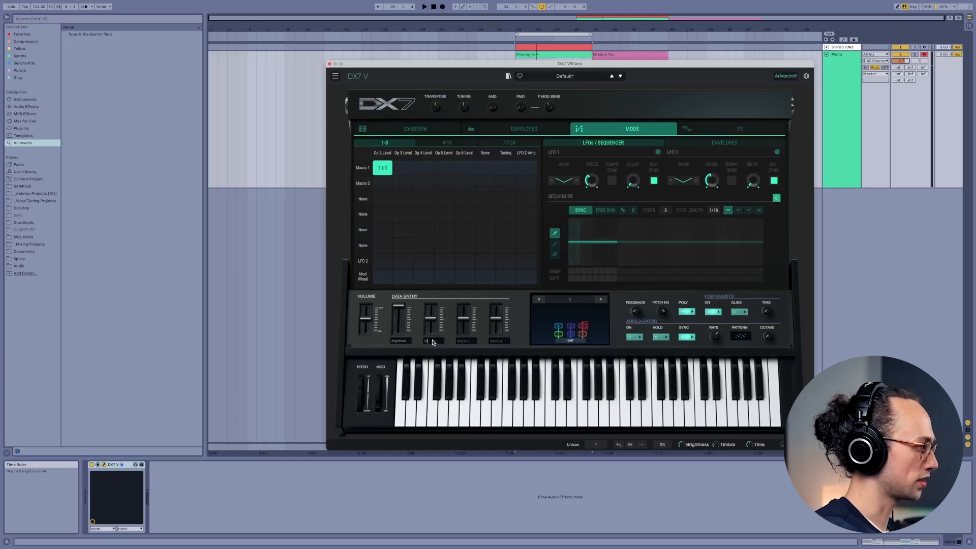
pyautogui.click(403, 184)
pyautogui.click(423, 183)
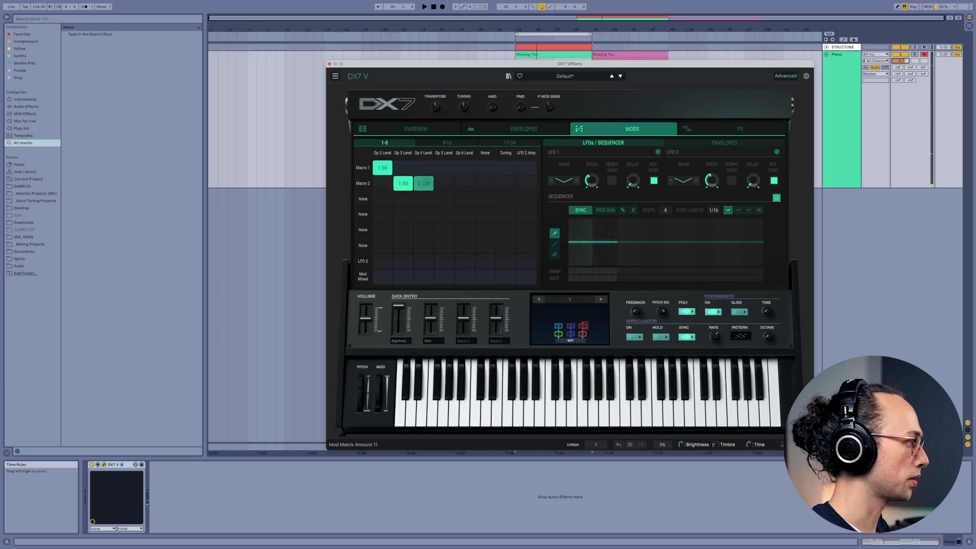
pyautogui.click(444, 184)
pyautogui.click(465, 183)
pyautogui.moveTo(430, 319)
pyautogui.mouseDown()
pyautogui.moveTo(432, 306)
pyautogui.moveTo(431, 317)
pyautogui.mouseUp()
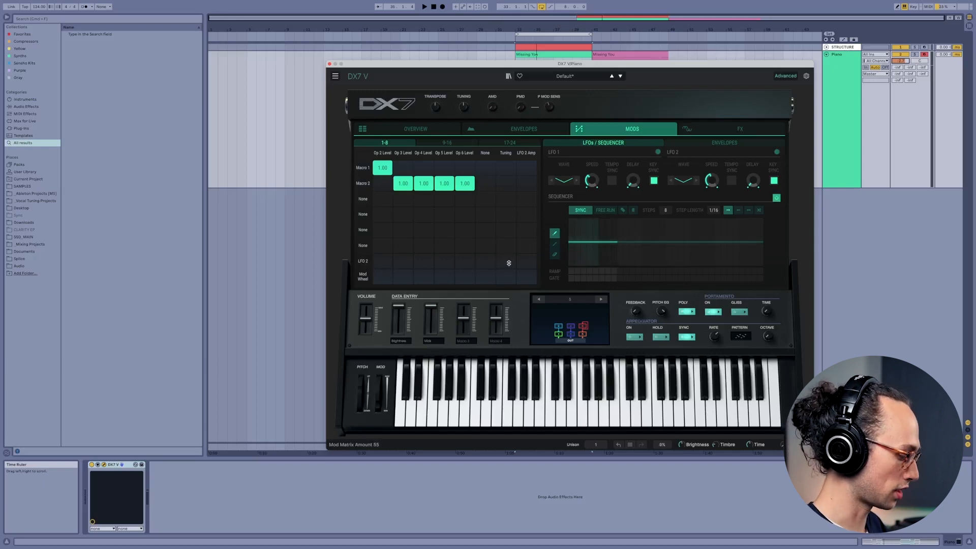
# Set the modulation amount from LFO 2 to Tuning to 1.00 and turn off LFO 2's key sync
pyautogui.click(508, 263)
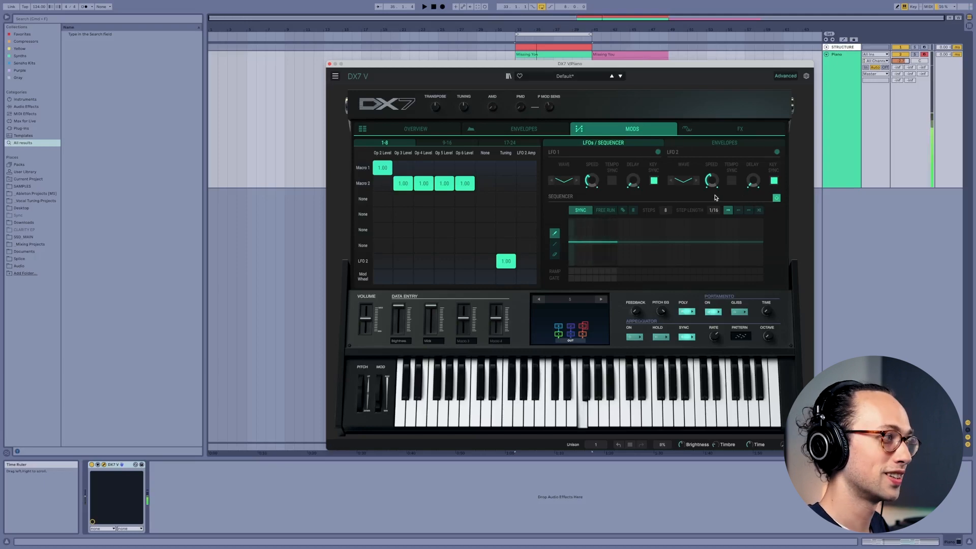
pyautogui.click(774, 181)
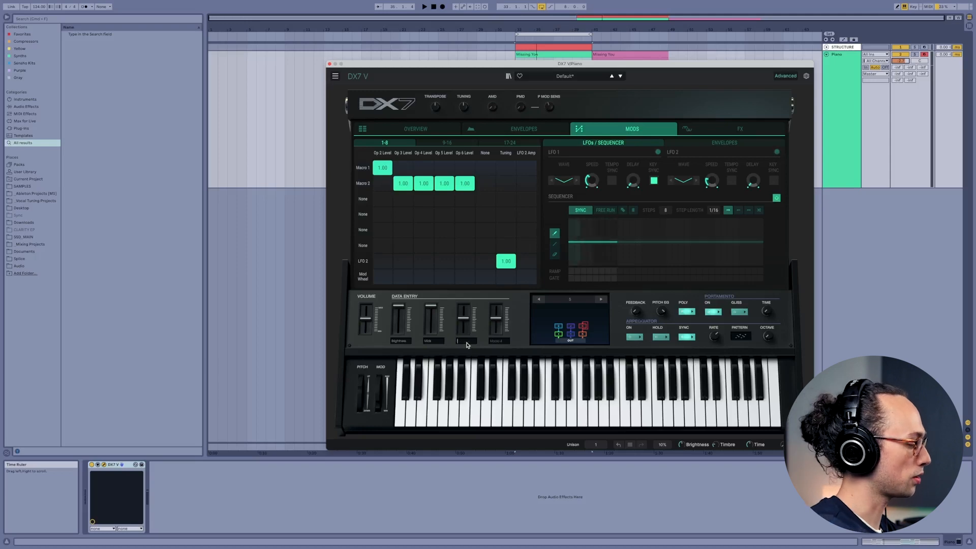
# Rename the third macro Cassette and assign Macro 3 as the third source with an amount of 1.00 to LFO 2 Amp
pyautogui.write('ette')
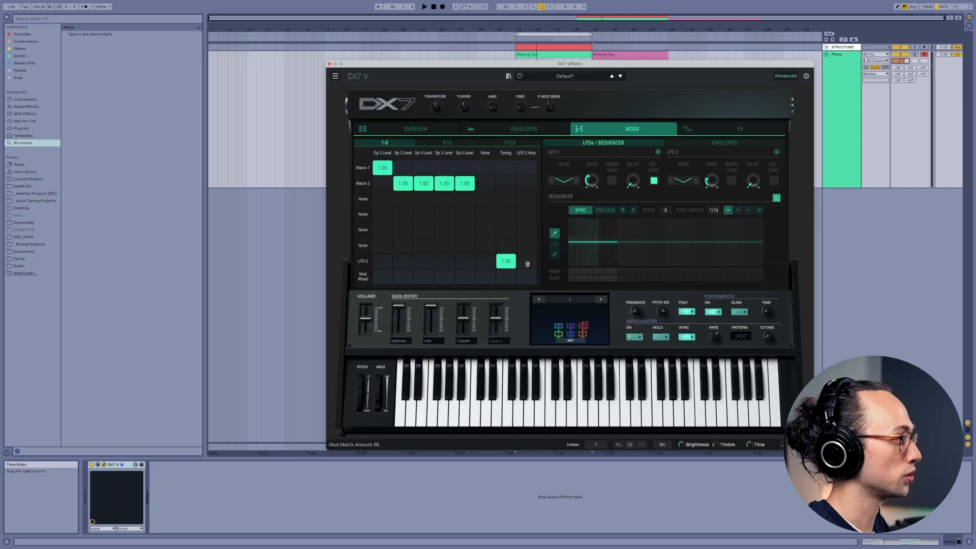
pyautogui.click(364, 202)
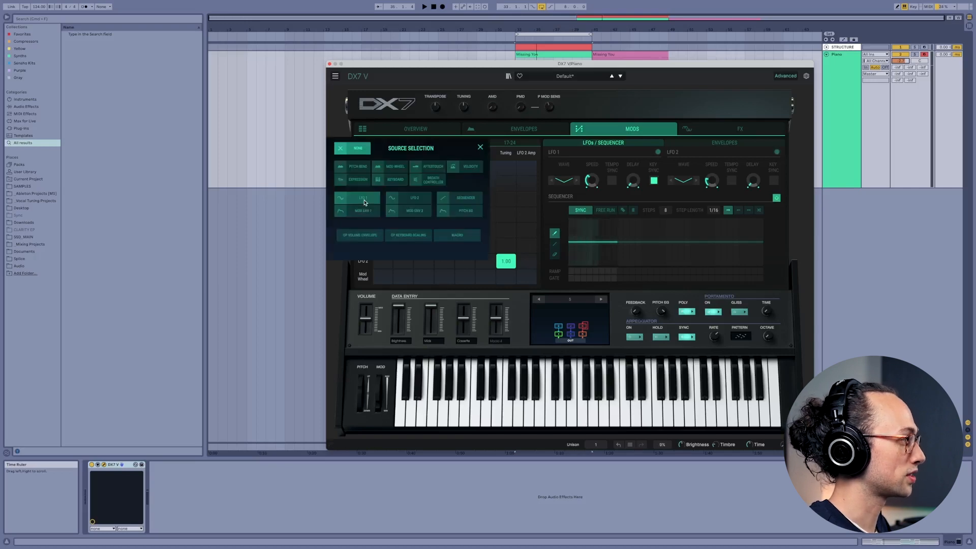
pyautogui.click(457, 235)
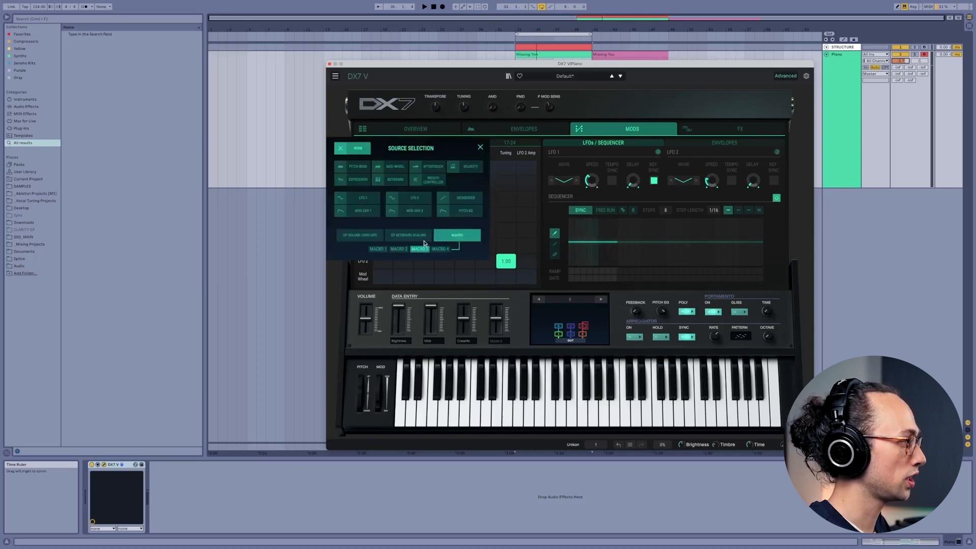
pyautogui.click(418, 249)
pyautogui.click(533, 203)
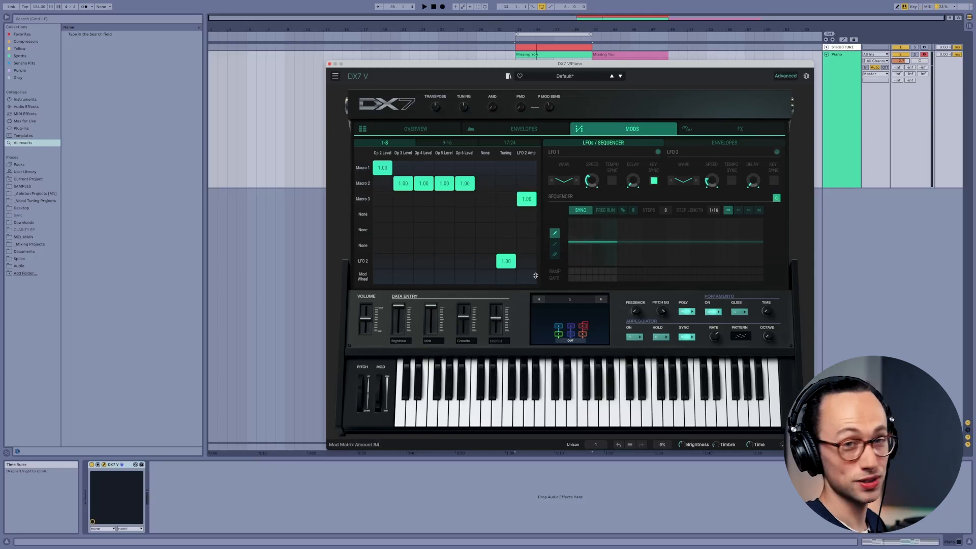
# Open the effects page and load a Compressor into FX Slot 1
pyautogui.click(768, 131)
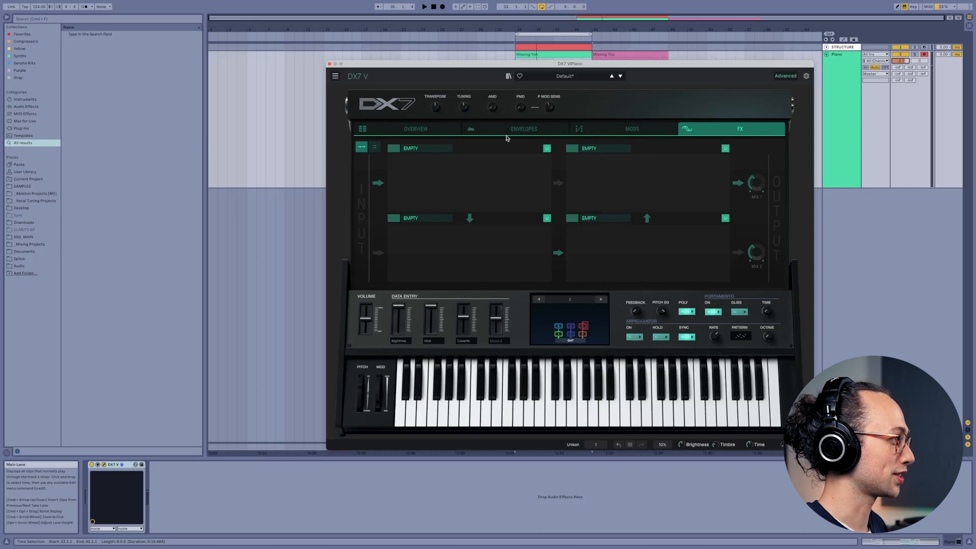
pyautogui.click(417, 150)
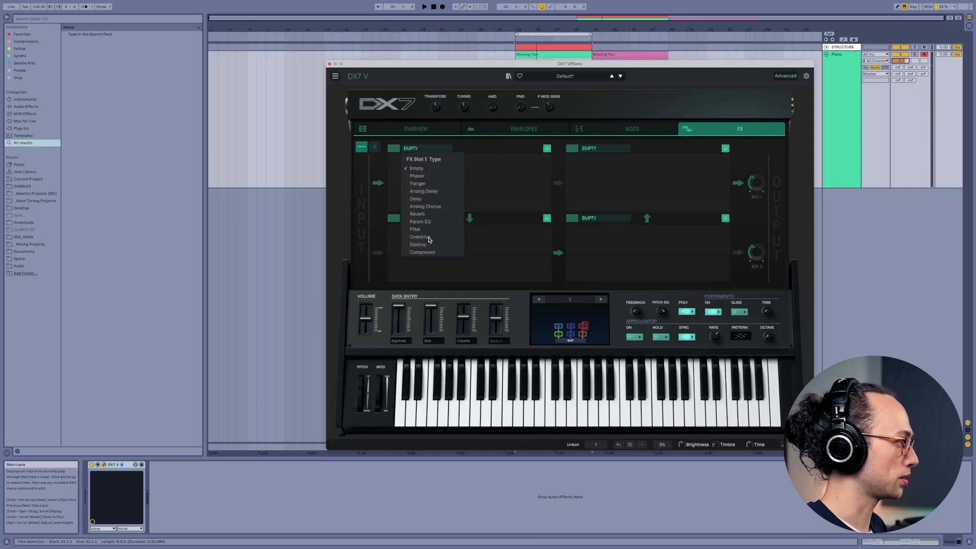
pyautogui.click(422, 252)
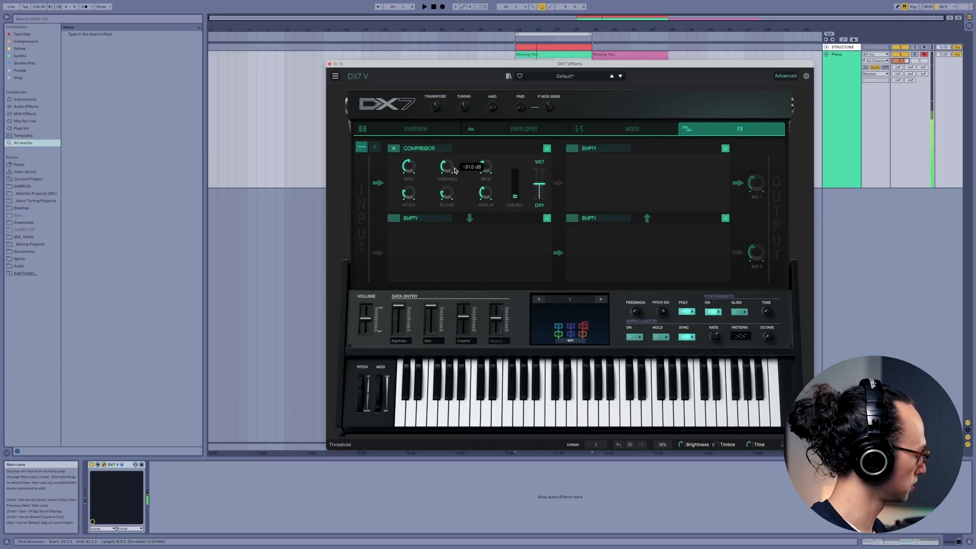
# Search Ableton's browser for "eq" and add EQ Eight after DX7 V on the Piano track
pyautogui.click(265, 233)
pyautogui.press('super+f')
pyautogui.write('eq')
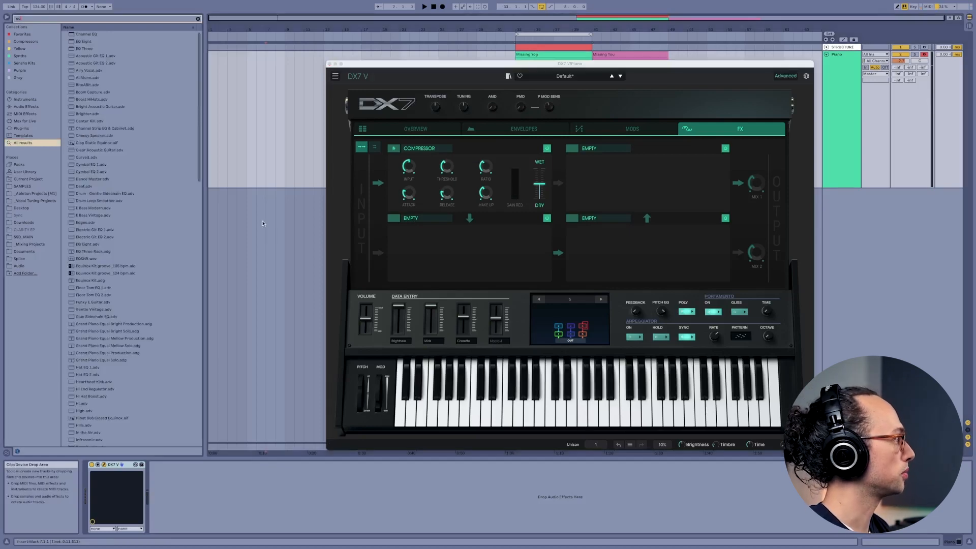
pyautogui.click(106, 42)
pyautogui.doubleClick(105, 43)
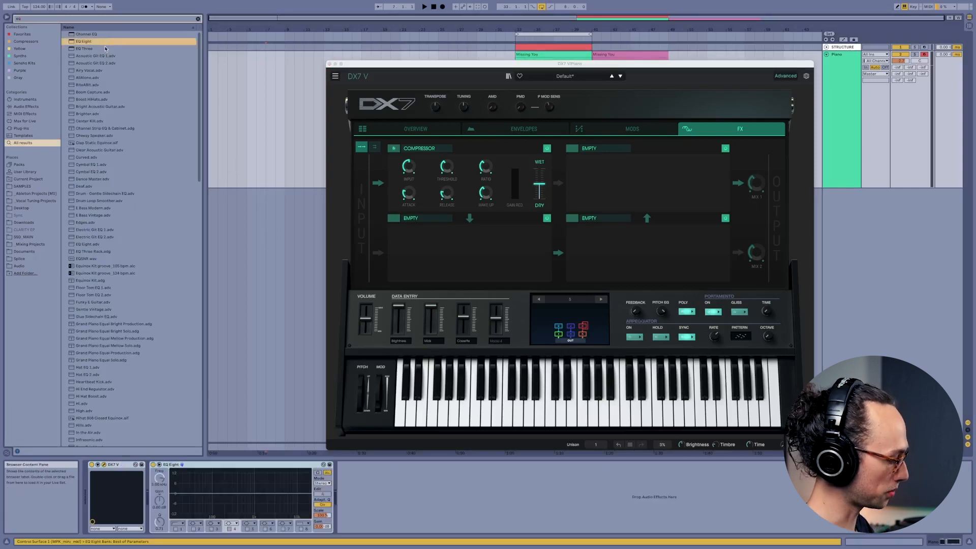
# Set EQ Eight's band 1 as a low cut at about 150 Hz and use band 2 to cut about 4.8 dB around 370 Hz
pyautogui.click(175, 529)
pyautogui.moveTo(192, 499); pyautogui.dragTo(220, 497)
pyautogui.click(196, 522)
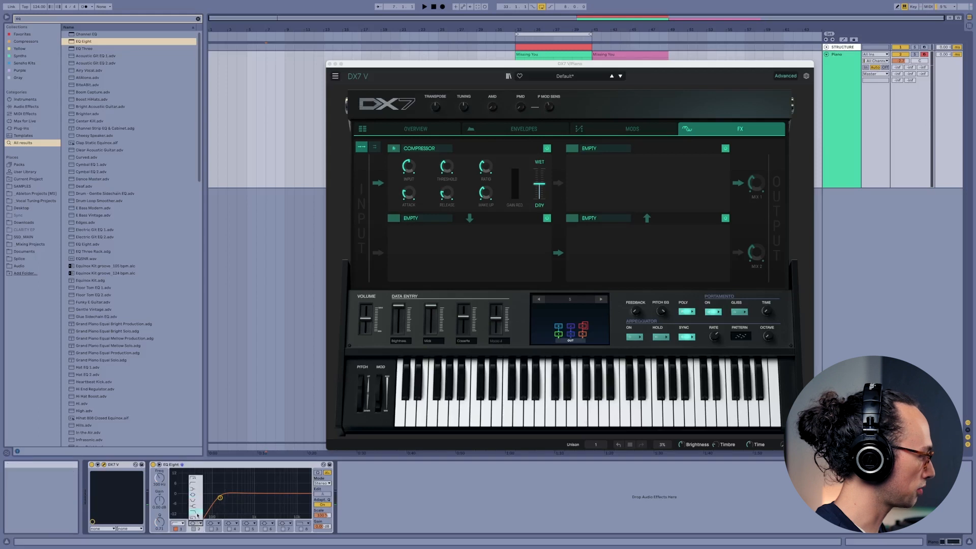
pyautogui.click(198, 491)
pyautogui.click(193, 529)
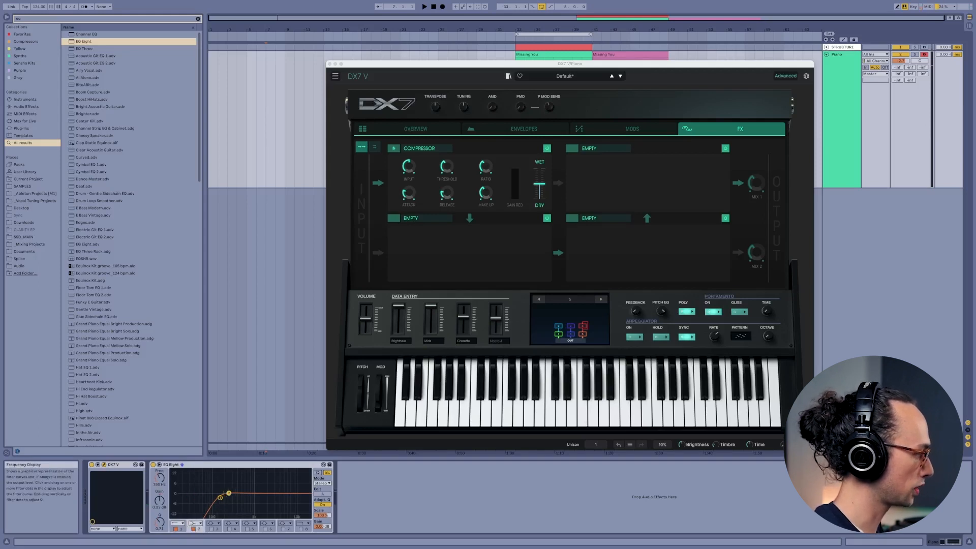
pyautogui.moveTo(228, 494); pyautogui.dragTo(236, 502)
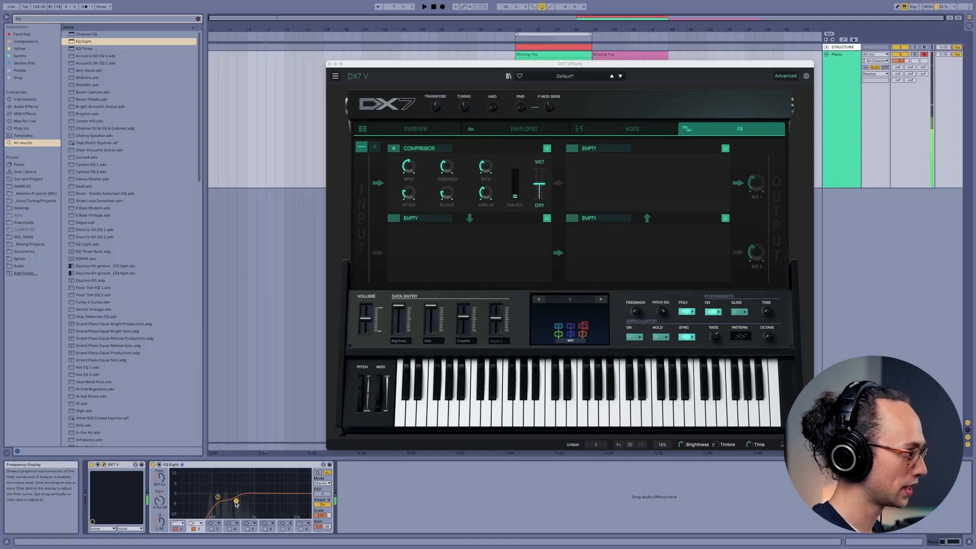
# Load Analog Chorus into DX7 V's FX Slot 4, beside the Compressor
pyautogui.click(583, 152)
pyautogui.click(591, 152)
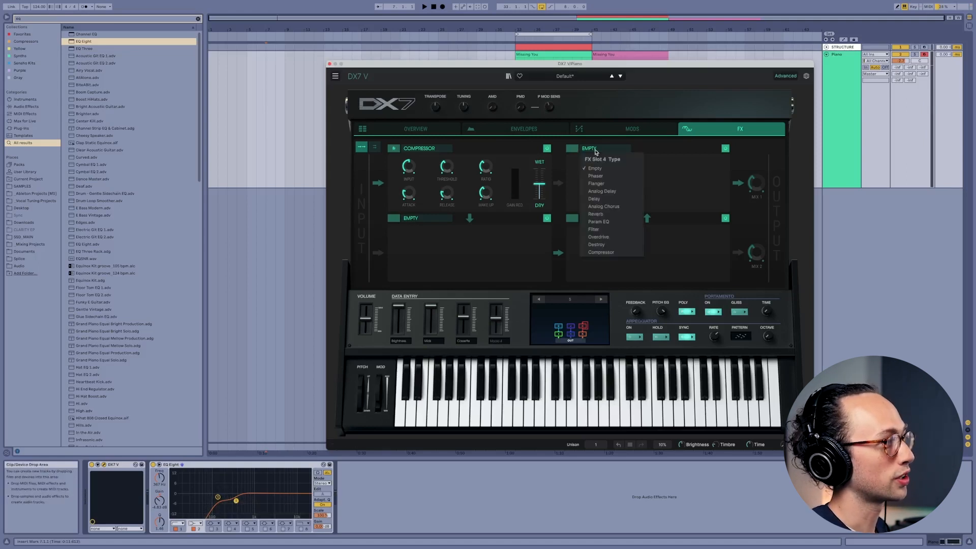
pyautogui.click(606, 191)
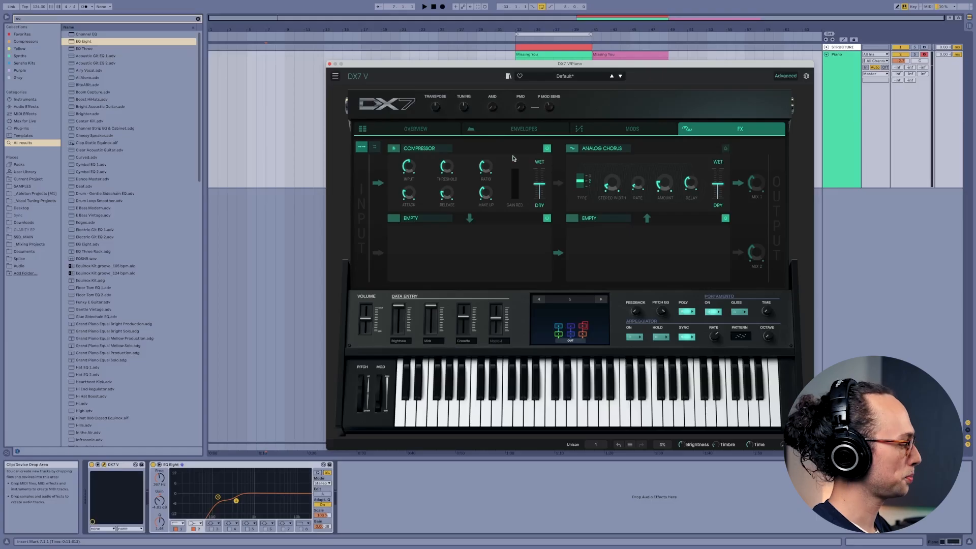
# Search Ableton's browser for "jun 6" and add the Chorus JUN-6 plug-in after EQ Eight
pyautogui.press('super+f')
pyautogui.write('jun 6')
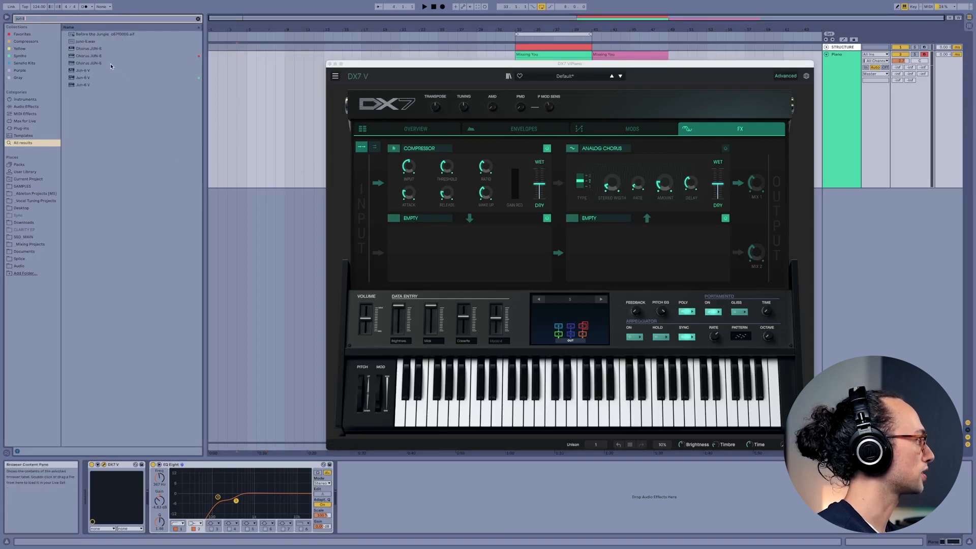
pyautogui.doubleClick(109, 57)
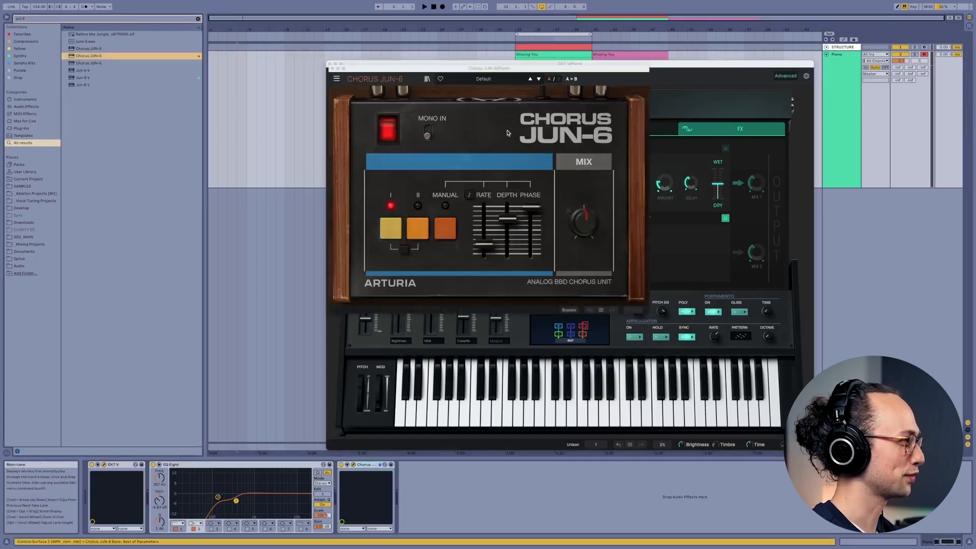